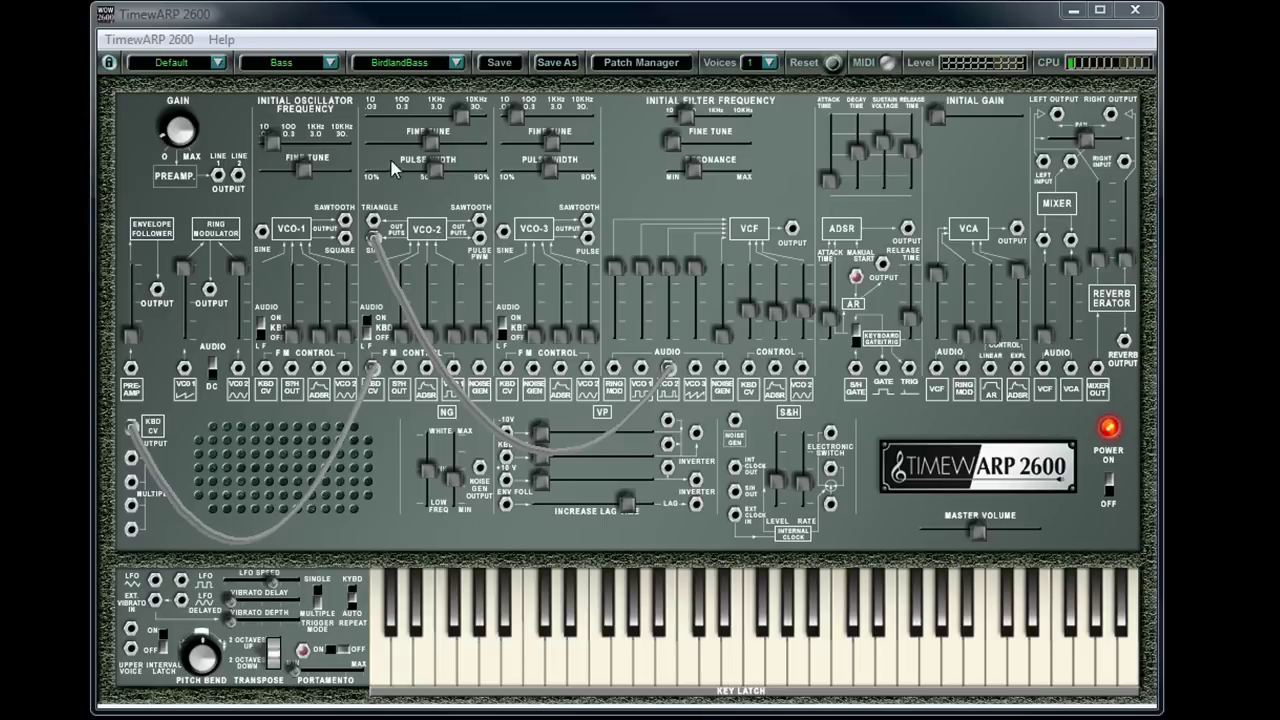
Keep the voice count at 1 and leave the patch management window unchanged.
click(770, 64)
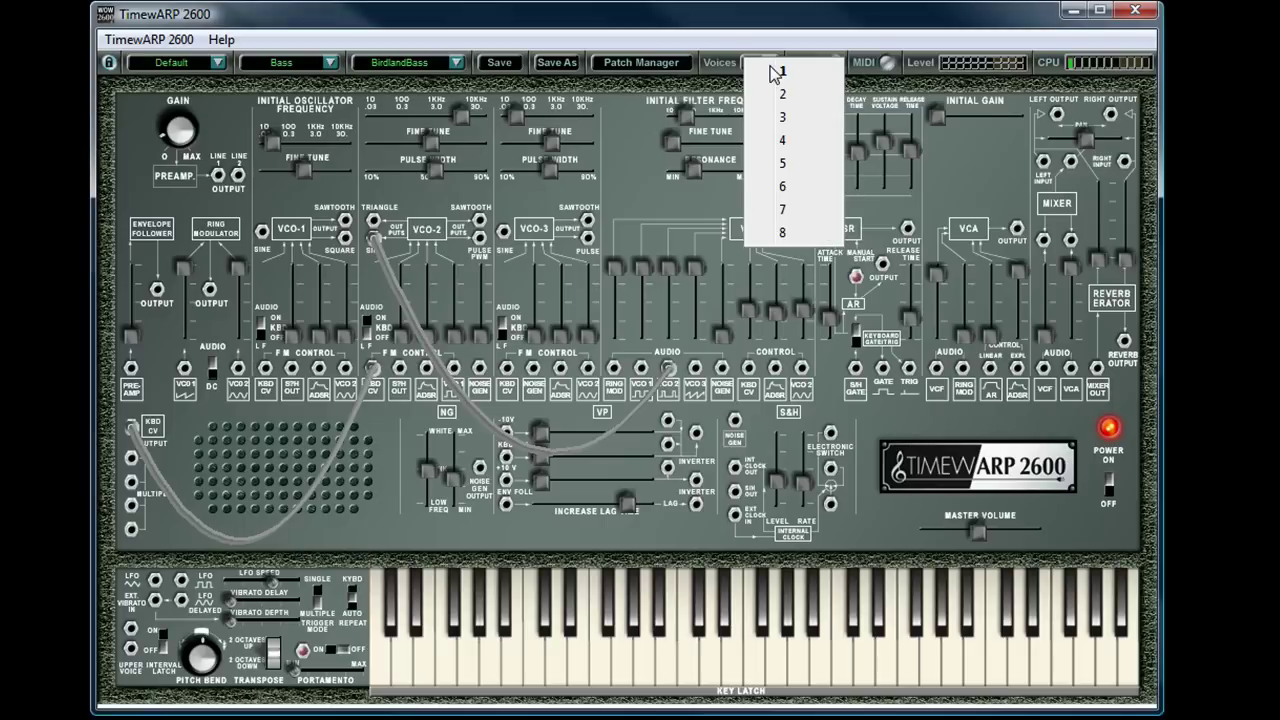
click(772, 45)
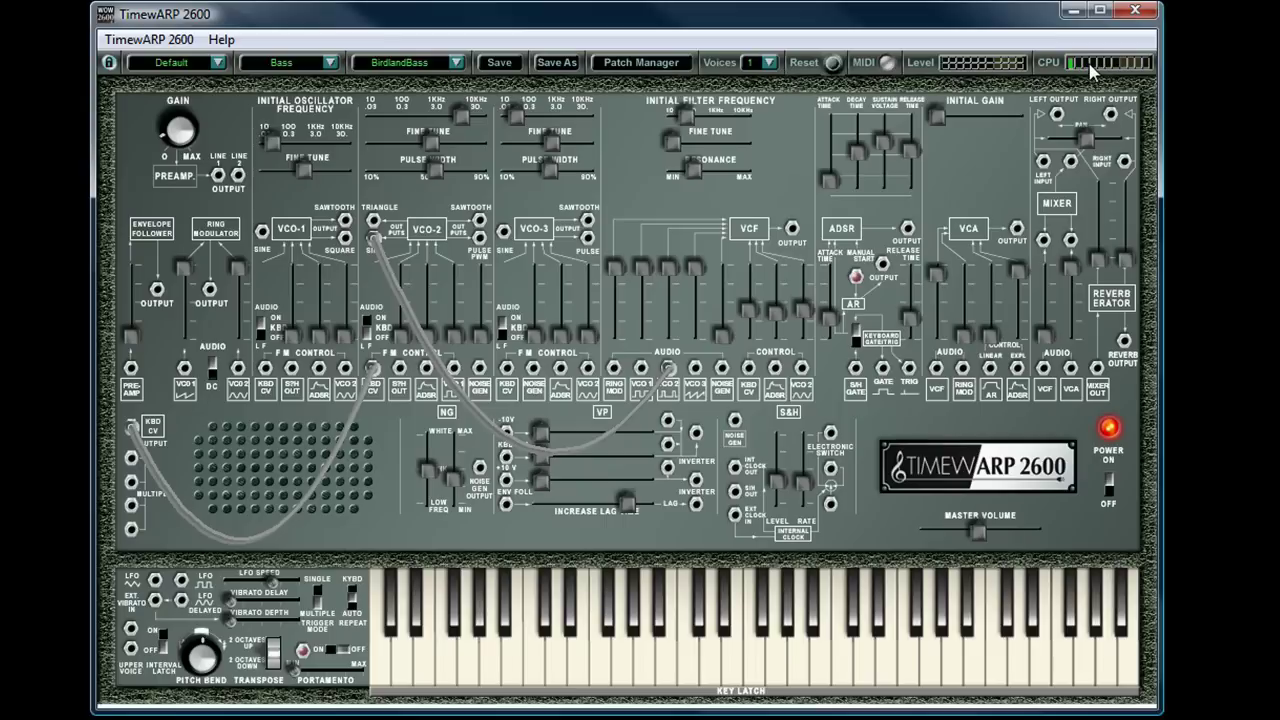
click(643, 64)
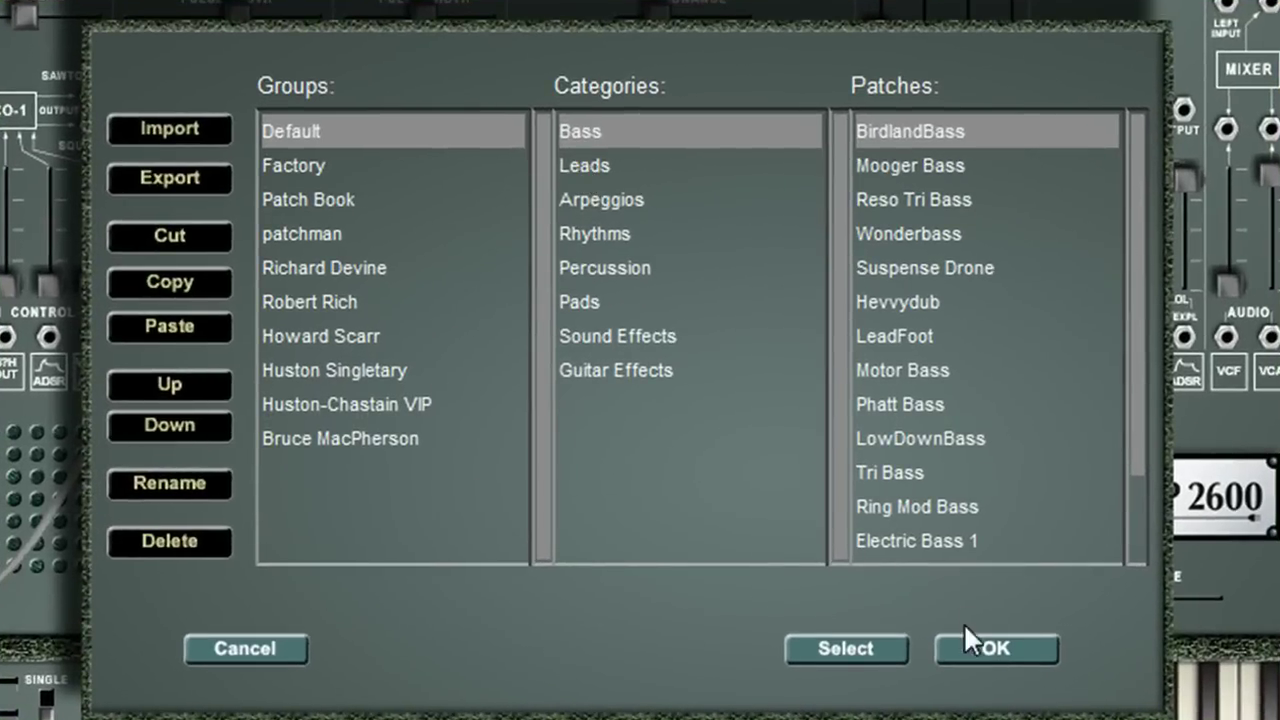
click(276, 657)
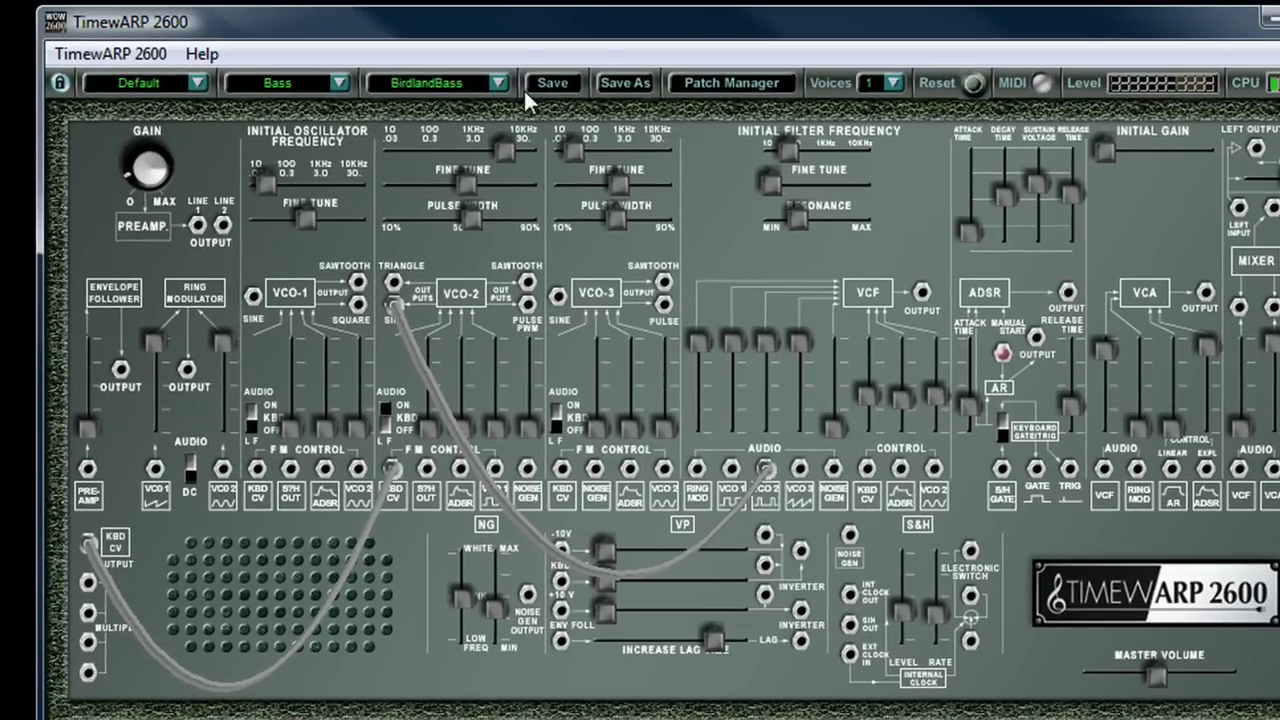
Browse the patch categories and bass patch list, keeping the Bass category.
click(498, 83)
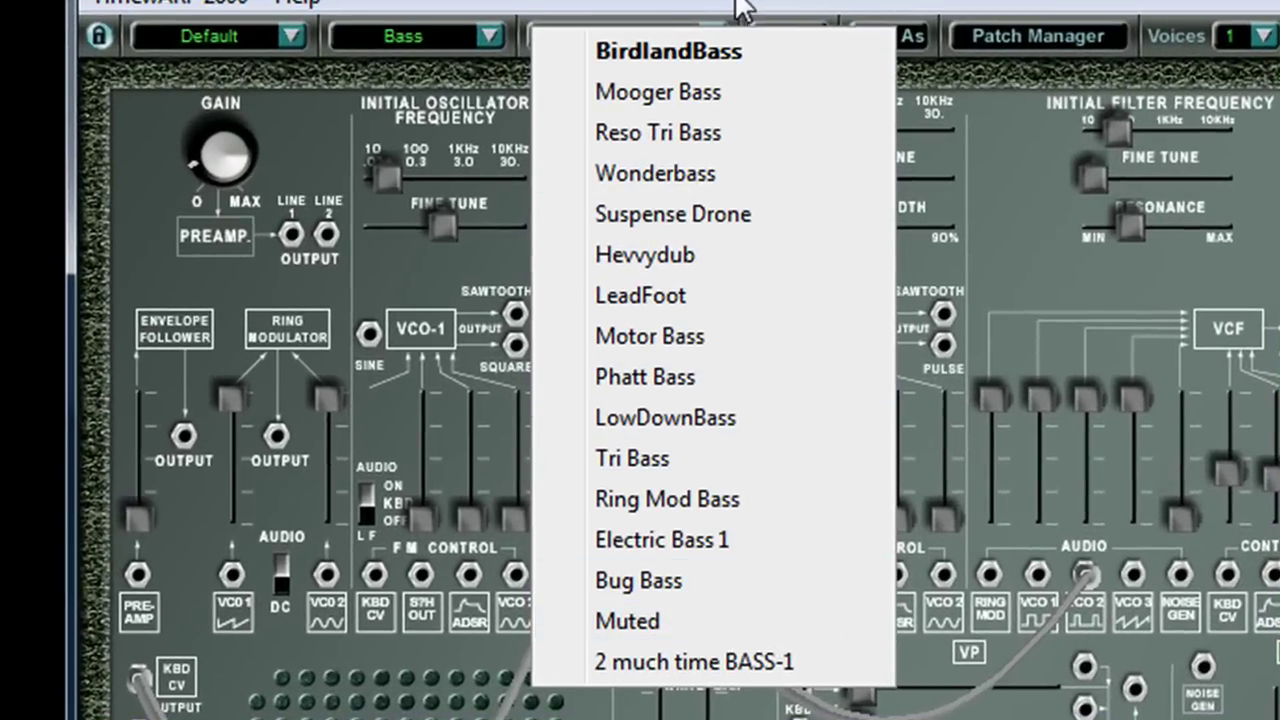
click(483, 49)
click(488, 45)
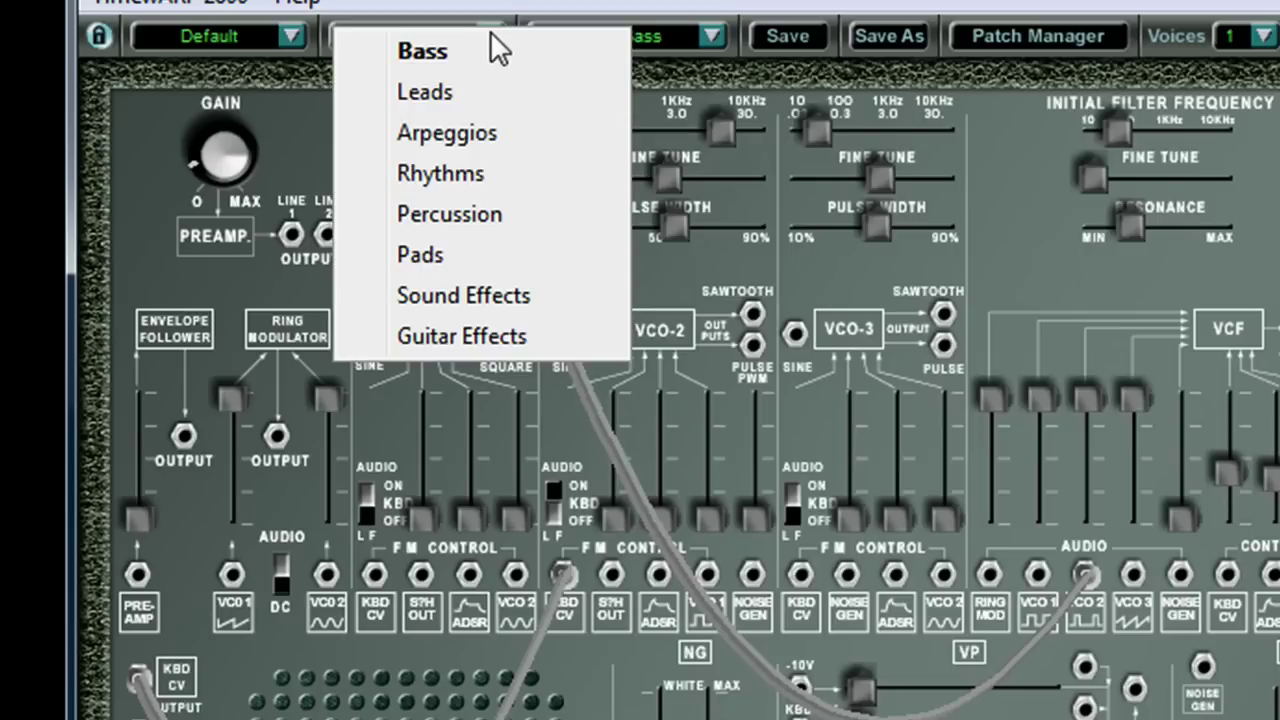
click(757, 23)
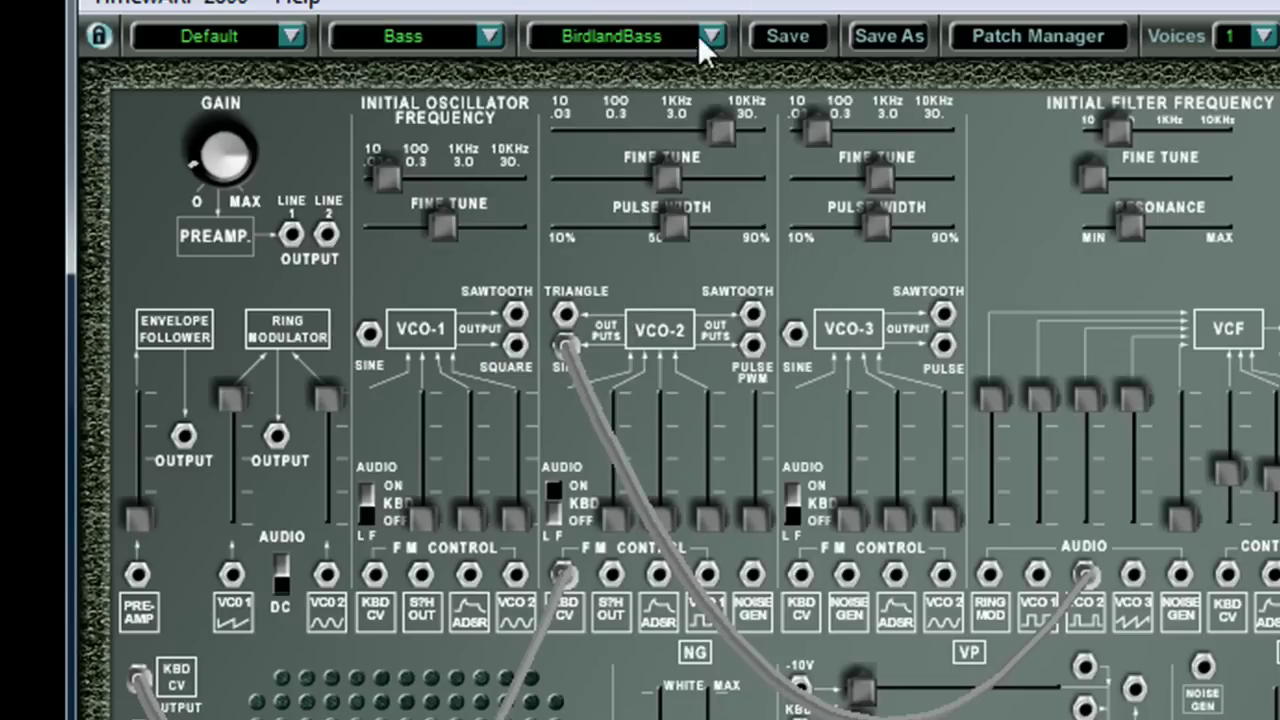
click(713, 38)
click(718, 3)
Try two other artists' preset banks, then return to the Default bank.
click(292, 37)
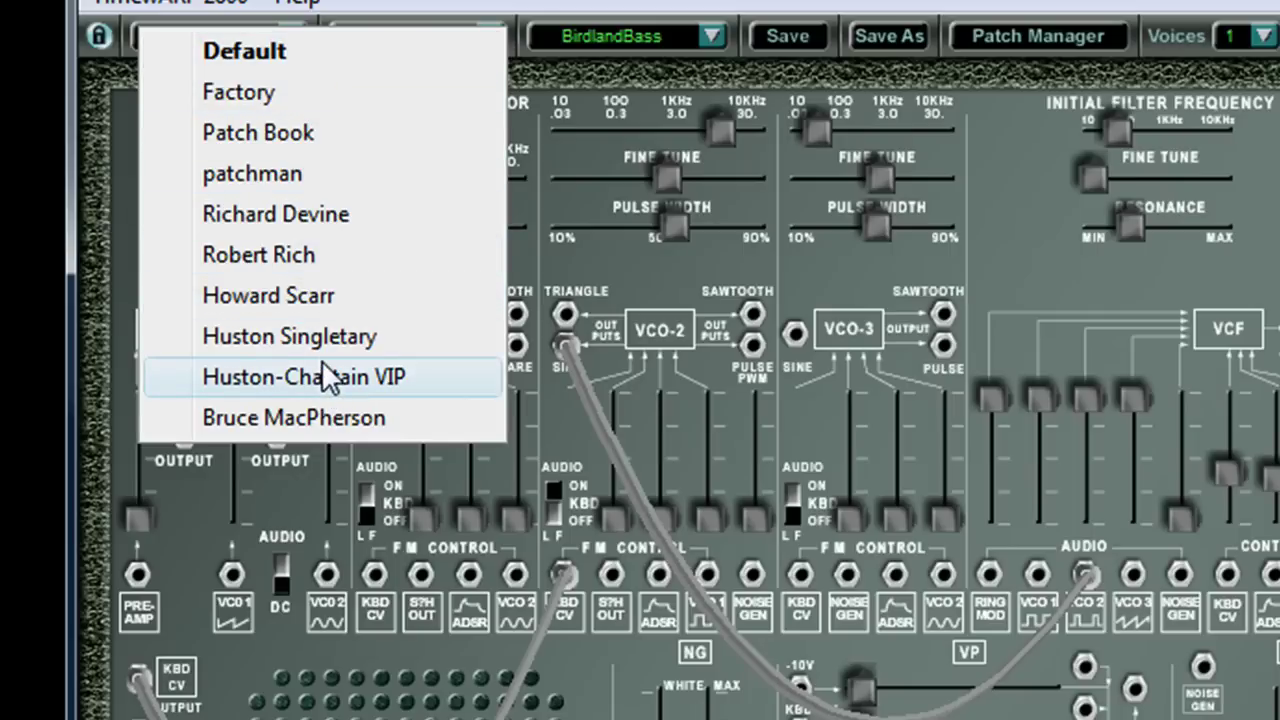
click(327, 216)
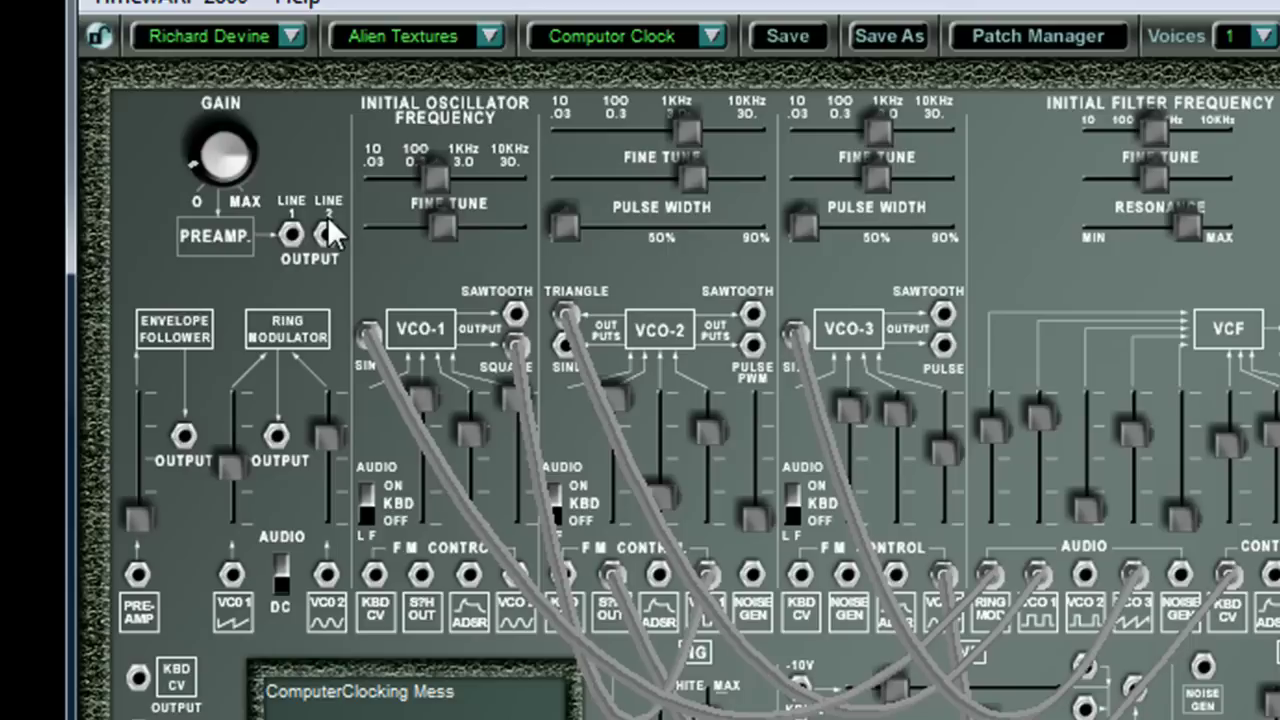
click(294, 40)
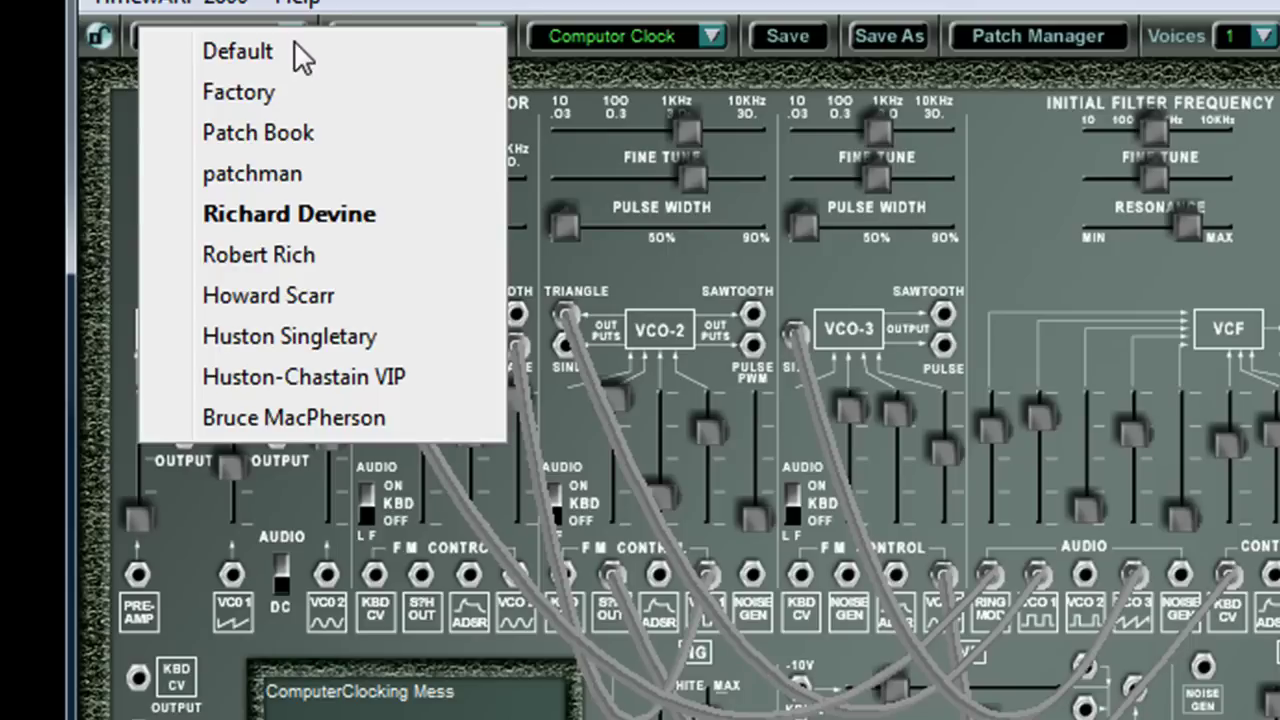
click(298, 252)
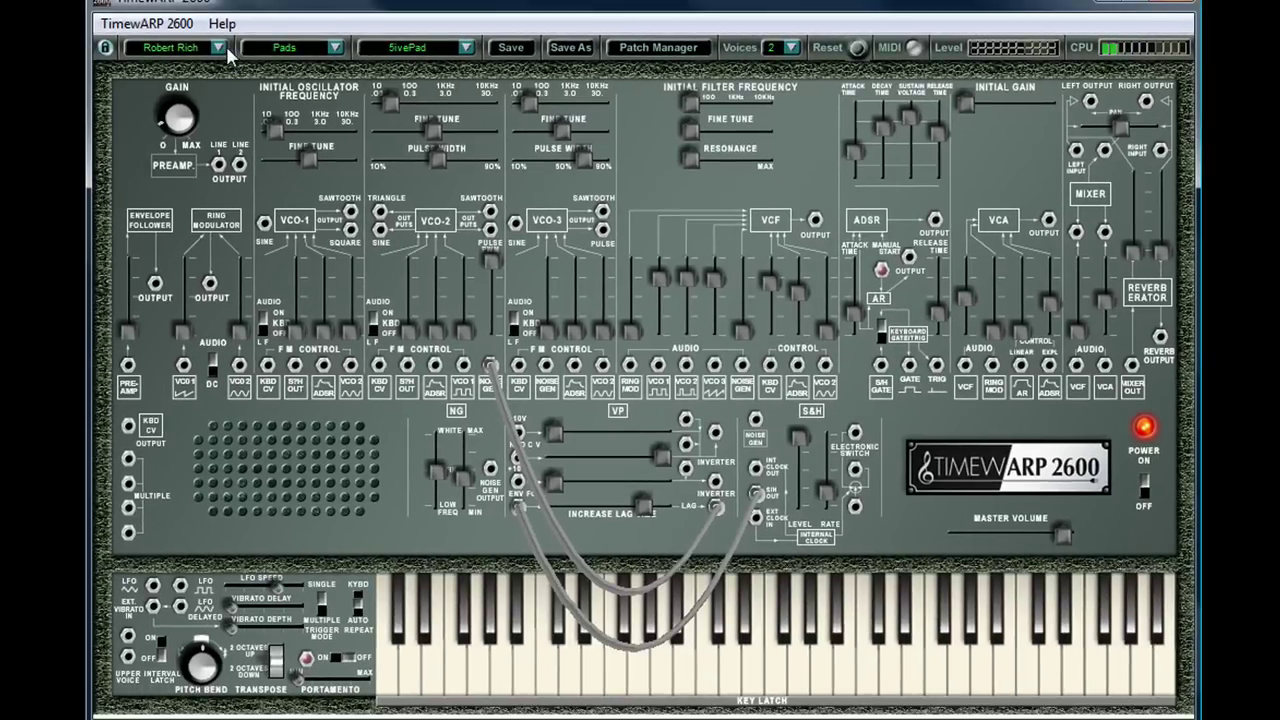
click(228, 47)
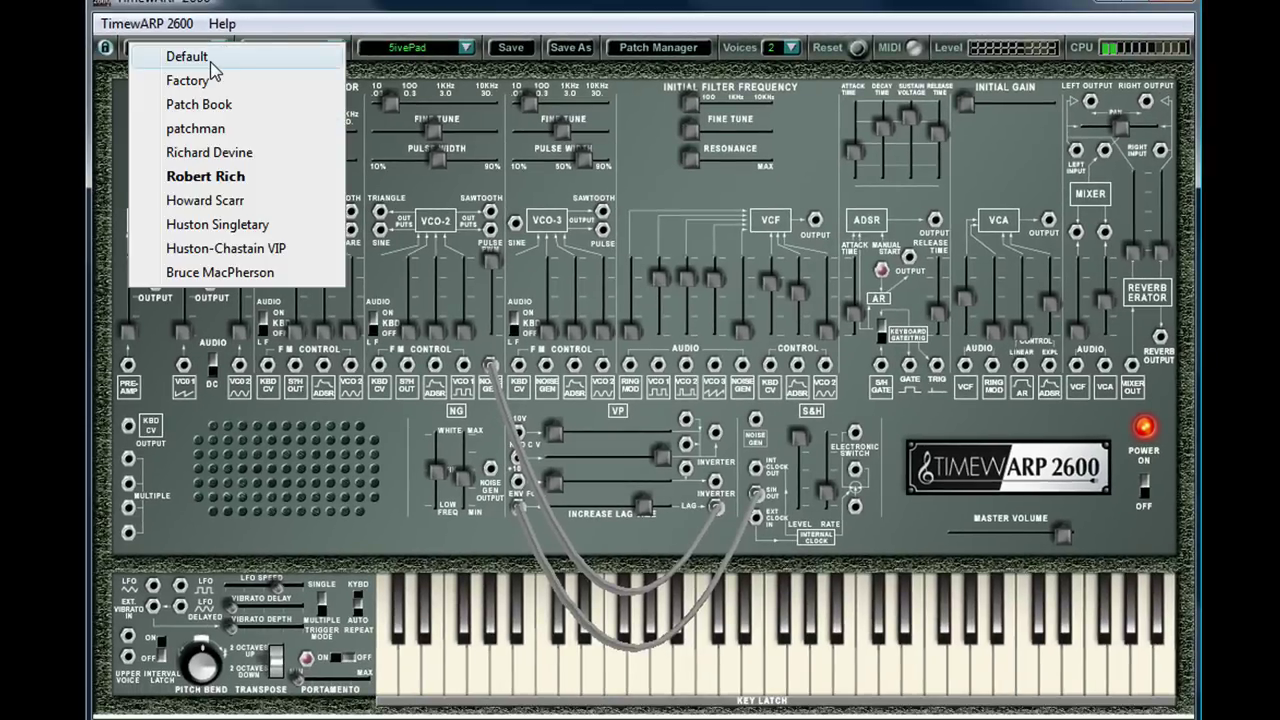
click(211, 60)
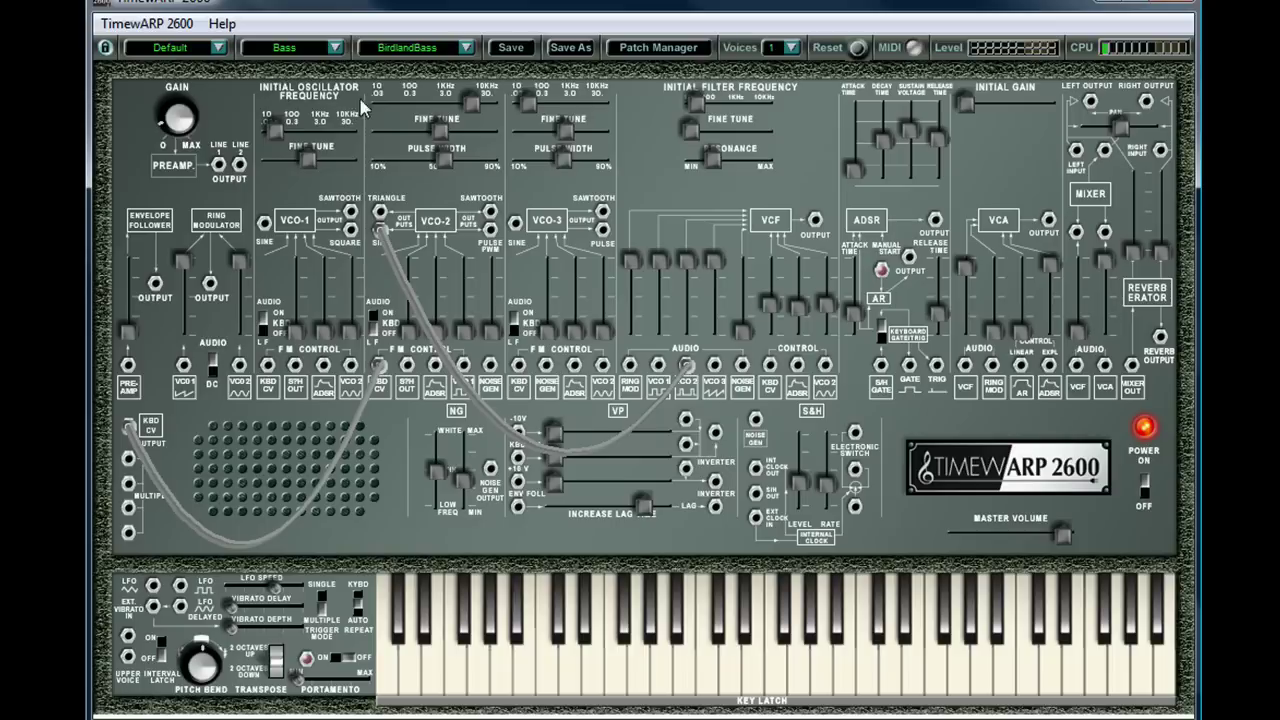
Load the Mooger Bass patch, then swap it for Hevvydub.
mouse_move(392, 120)
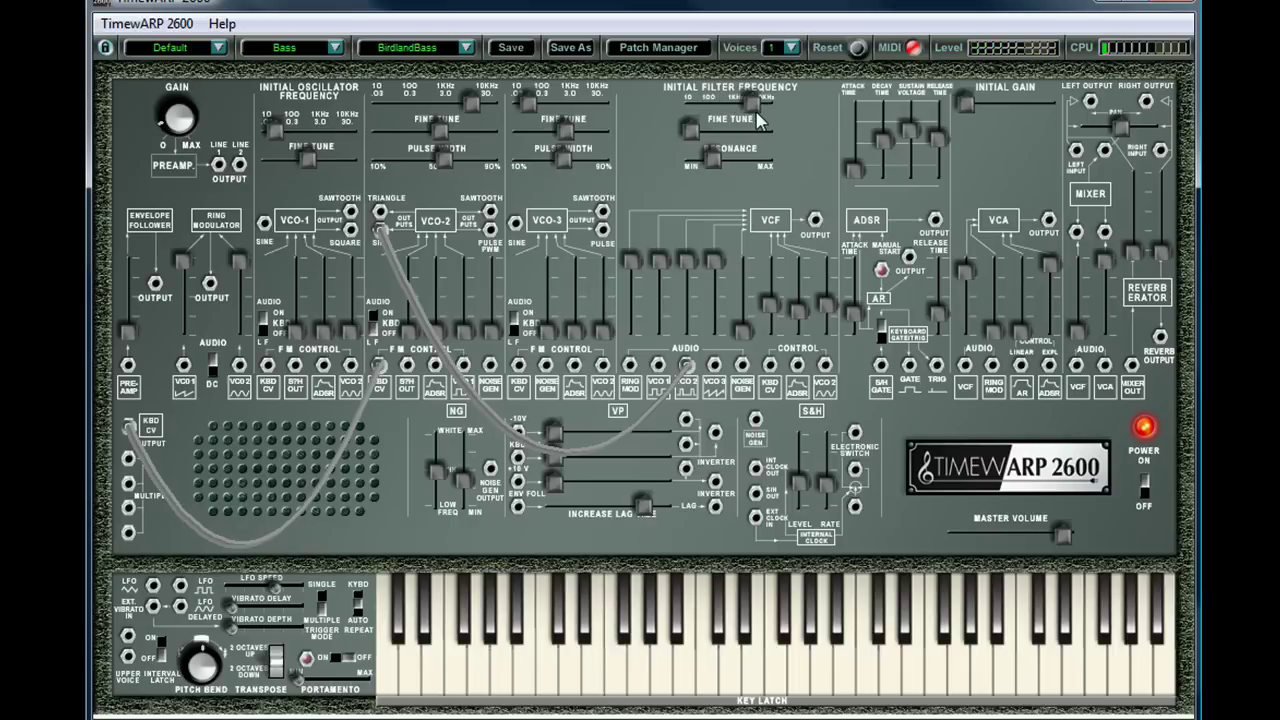
mouse_move(757, 122)
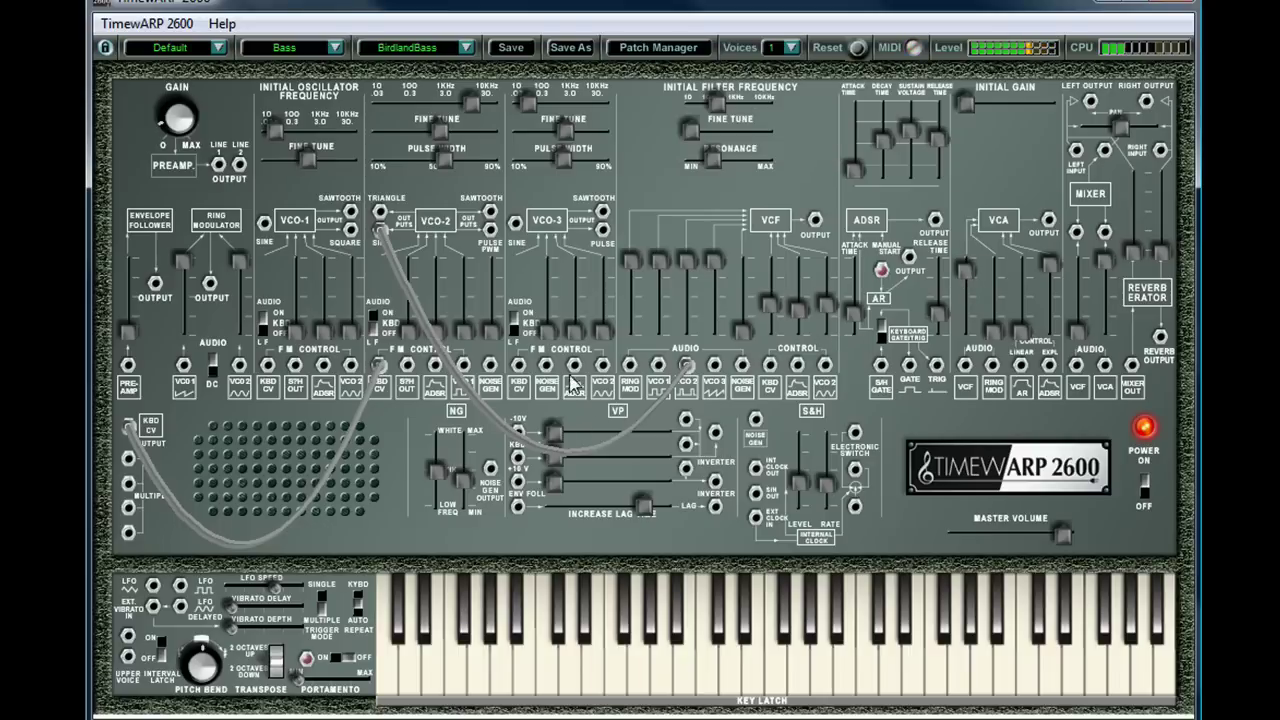
click(467, 50)
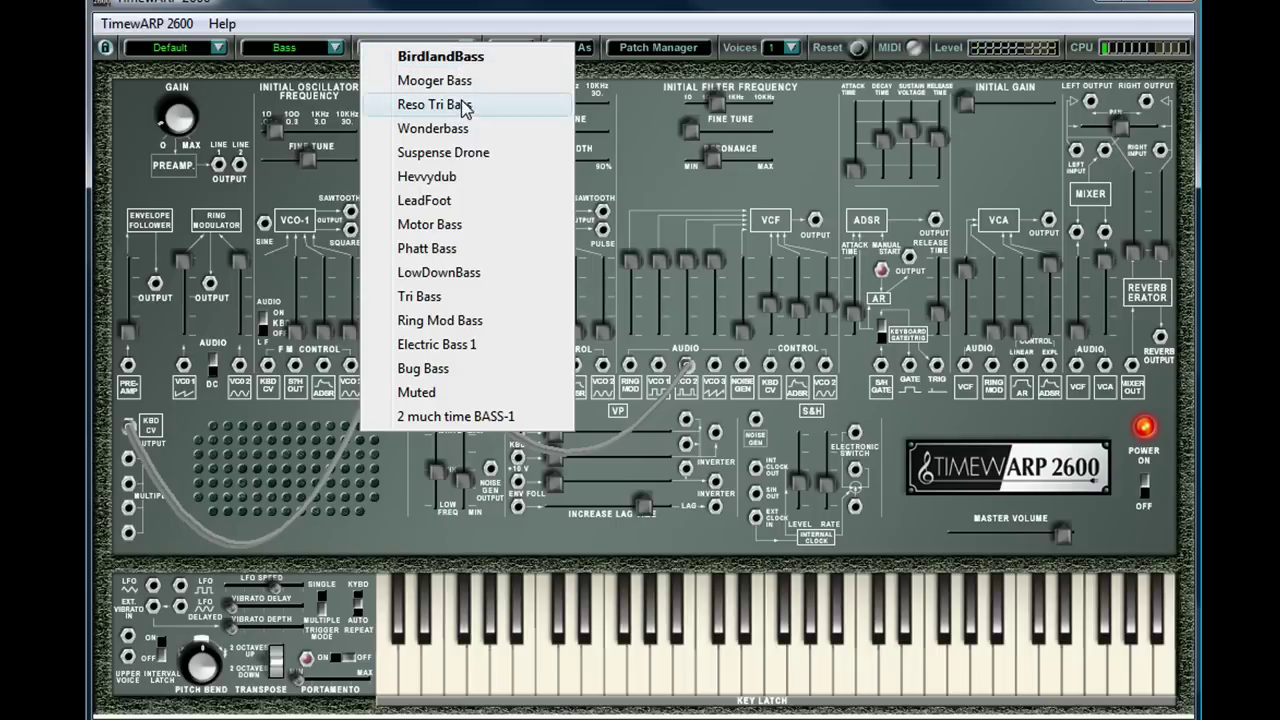
click(465, 81)
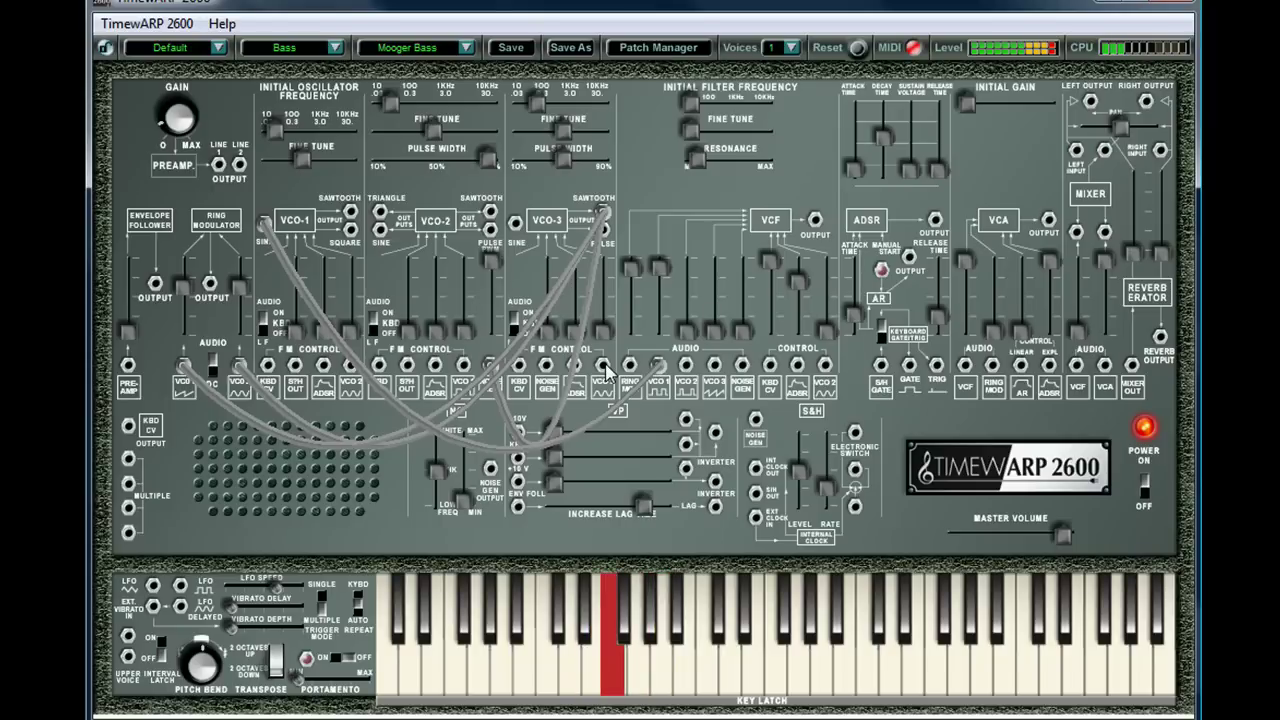
click(464, 48)
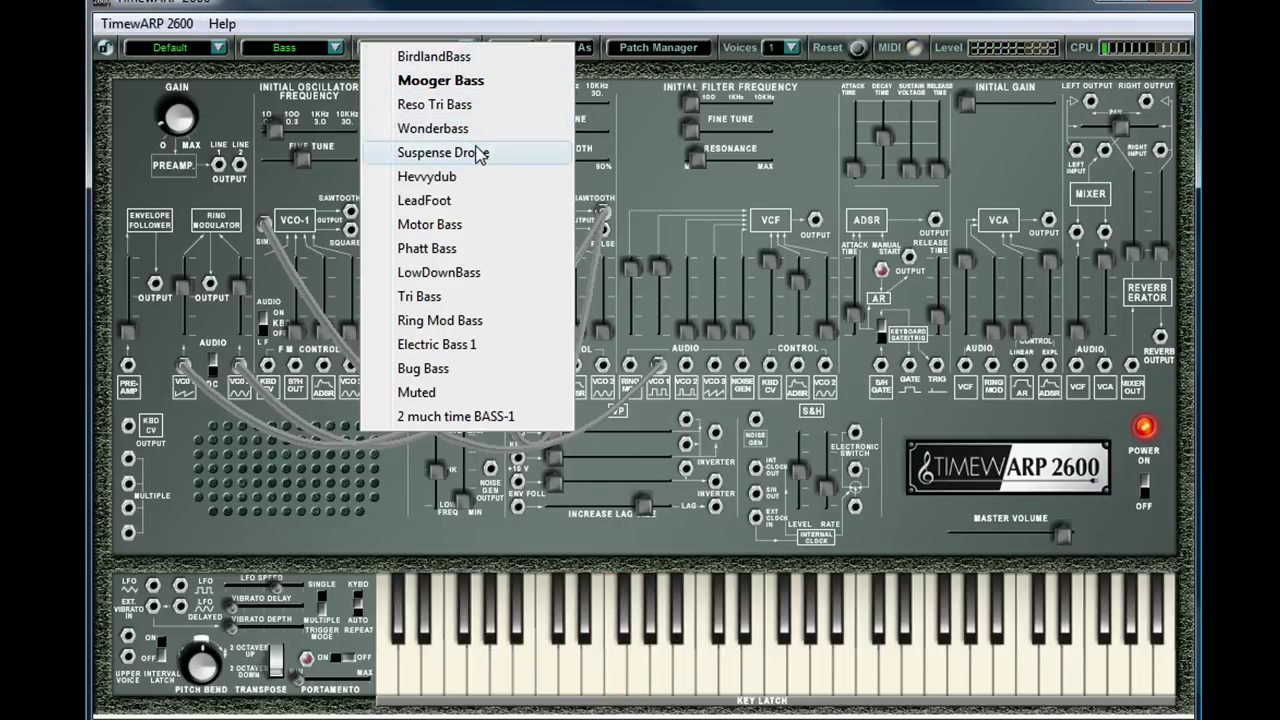
click(480, 180)
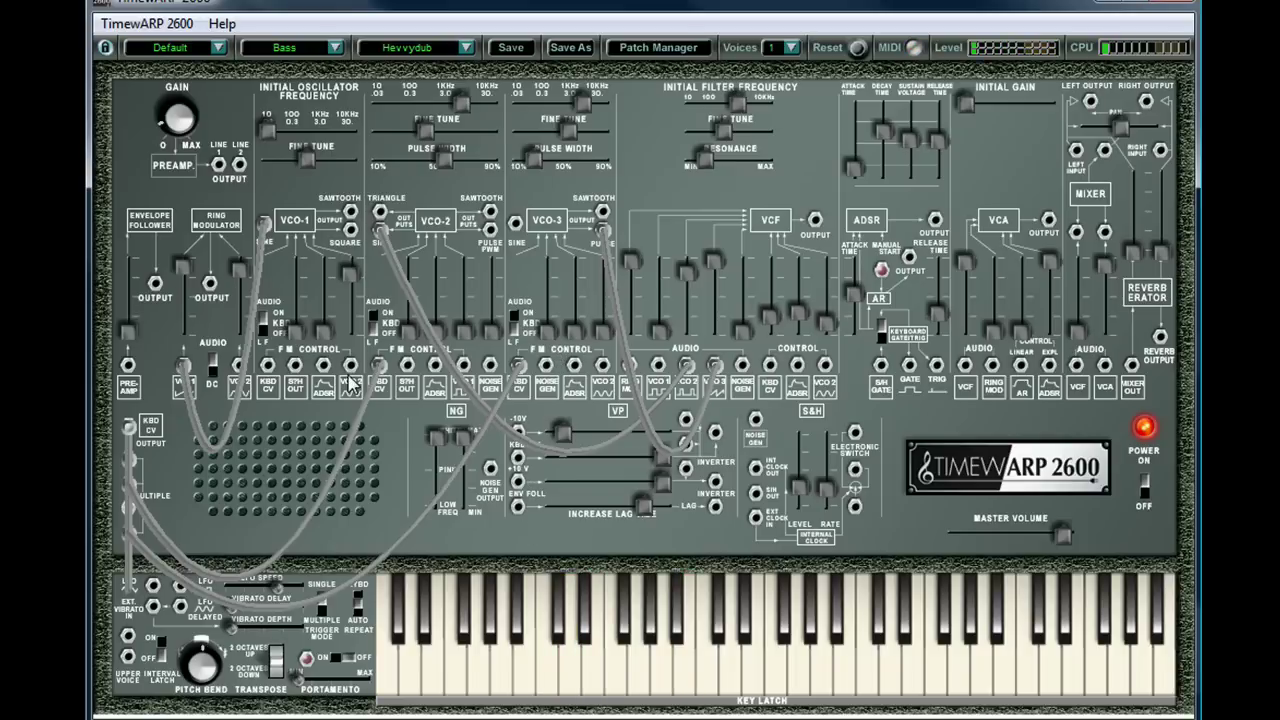
Cable the ADSR output to an oscillator FM input and patch cords from the gate and S/H gate jacks.
mouse_move(935, 219)
mouse_down()
mouse_move(838, 333)
mouse_move(679, 386)
mouse_move(553, 373)
mouse_up()
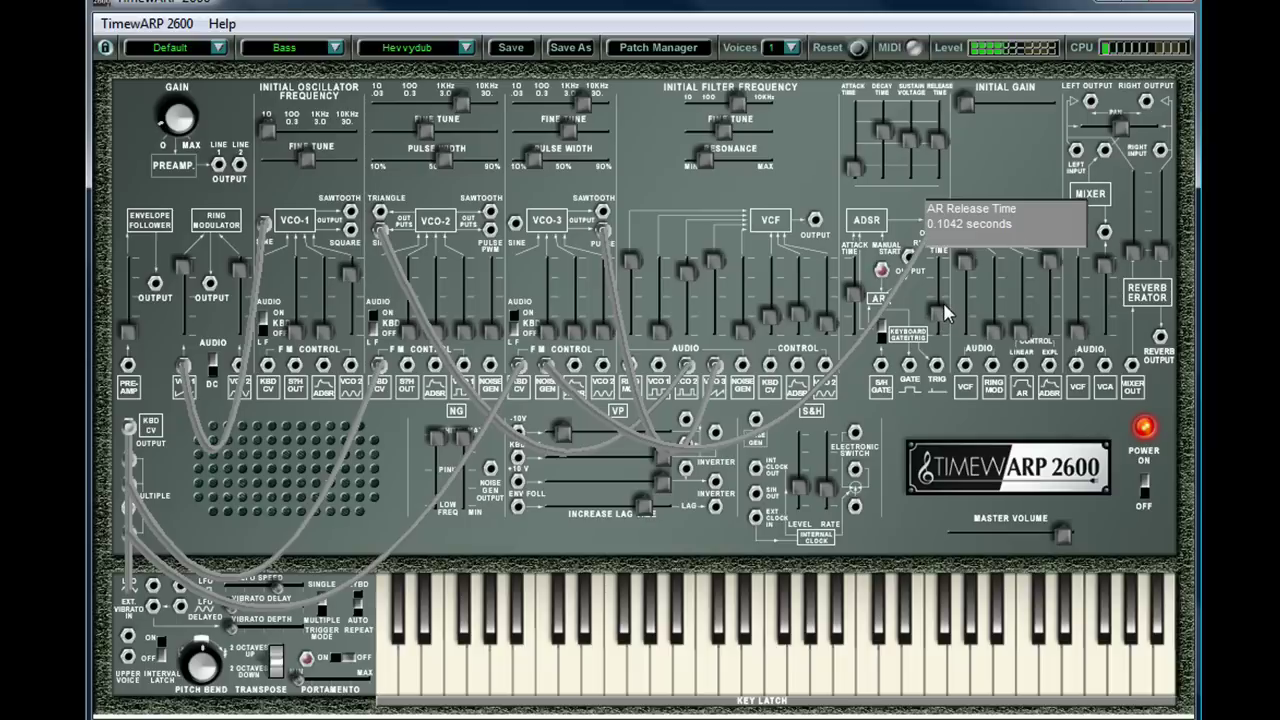
mouse_move(909, 369)
mouse_down()
mouse_move(745, 400)
mouse_move(742, 385)
mouse_up()
mouse_move(885, 372)
mouse_down()
mouse_move(430, 415)
mouse_move(375, 410)
mouse_move(325, 375)
mouse_up()
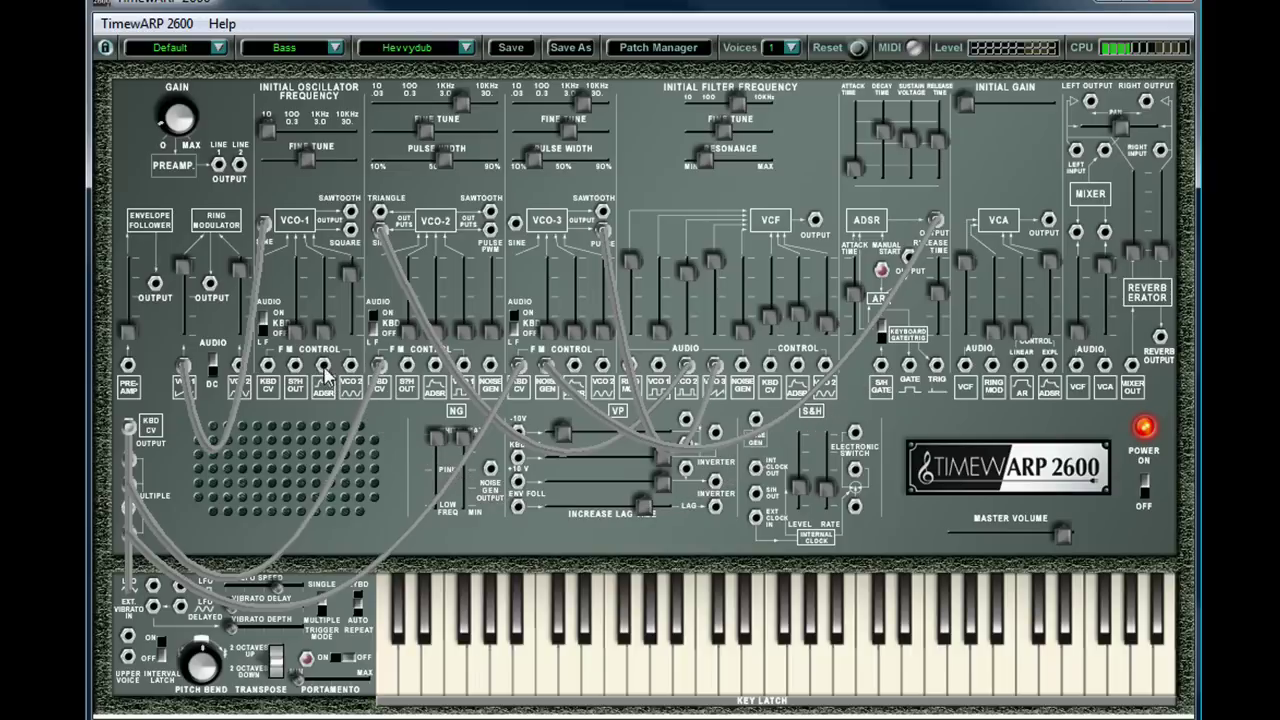
drag(900, 386, 912, 375)
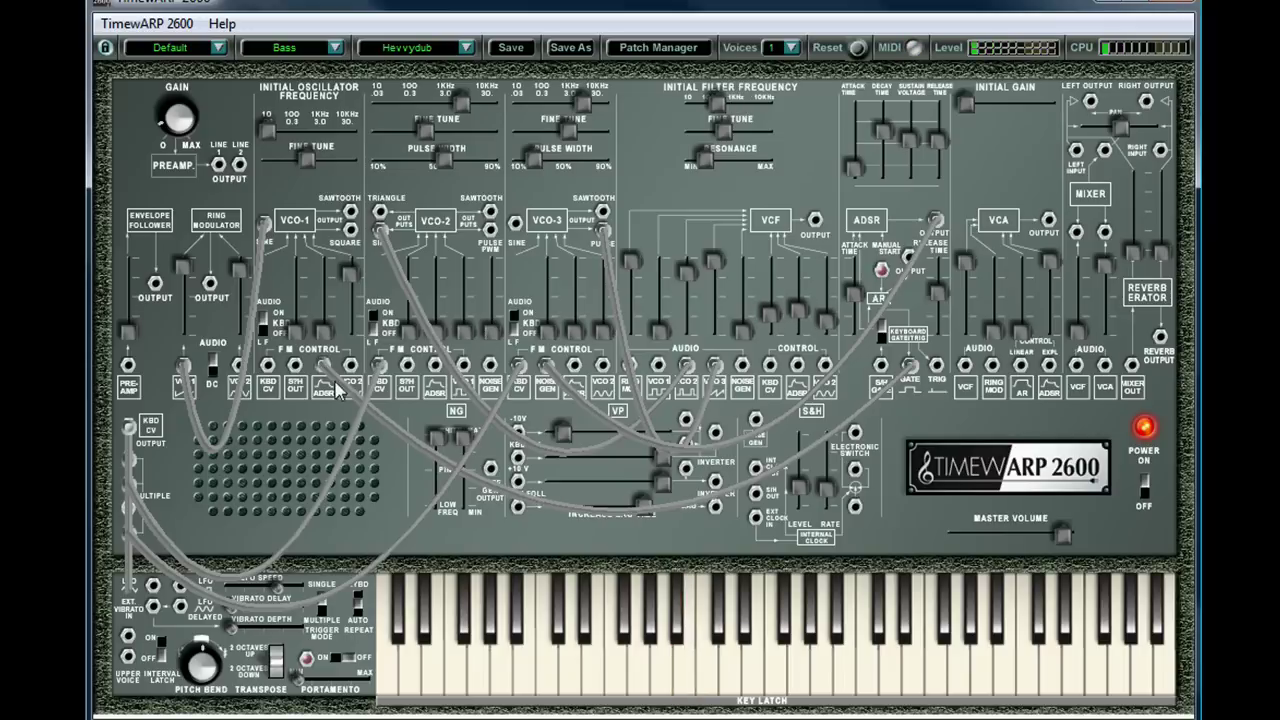
Check the bass patch list, then bring up the category list to change categories.
click(464, 47)
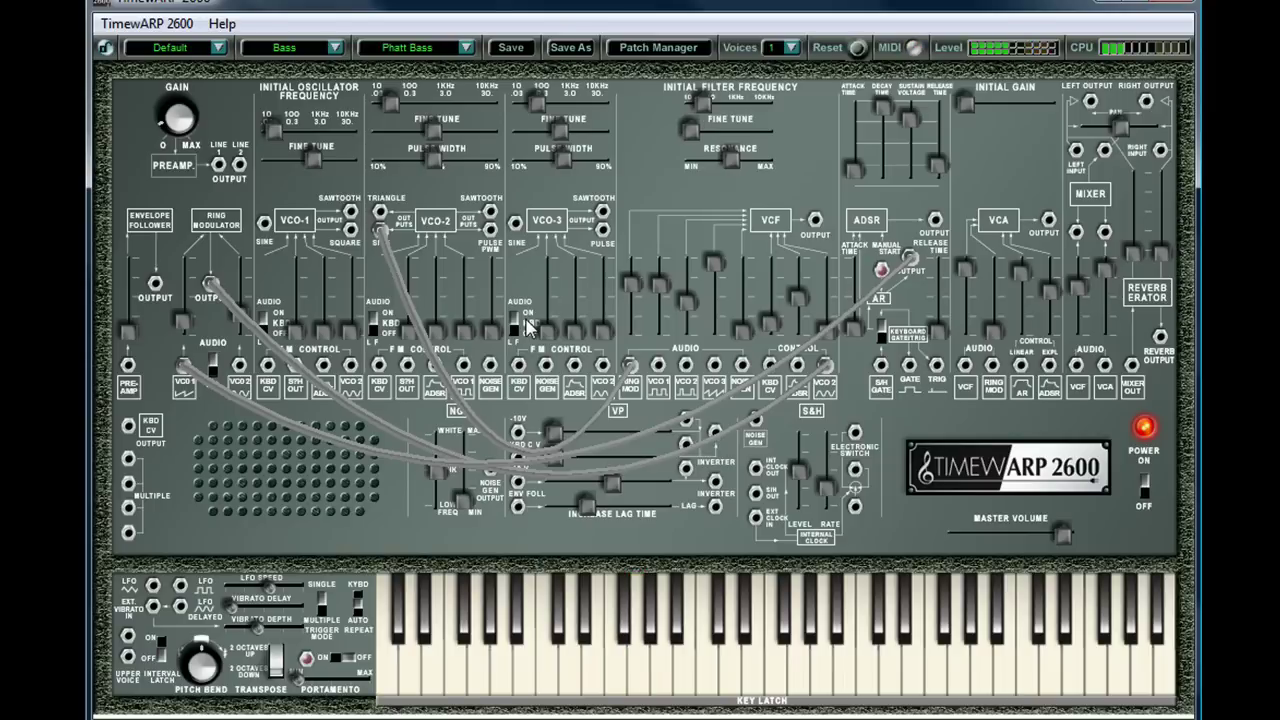
click(338, 49)
Load Leads > Master Lead, lower the VCF's VCO3 level and raise VCO-2's FM from VCO-1.
click(323, 84)
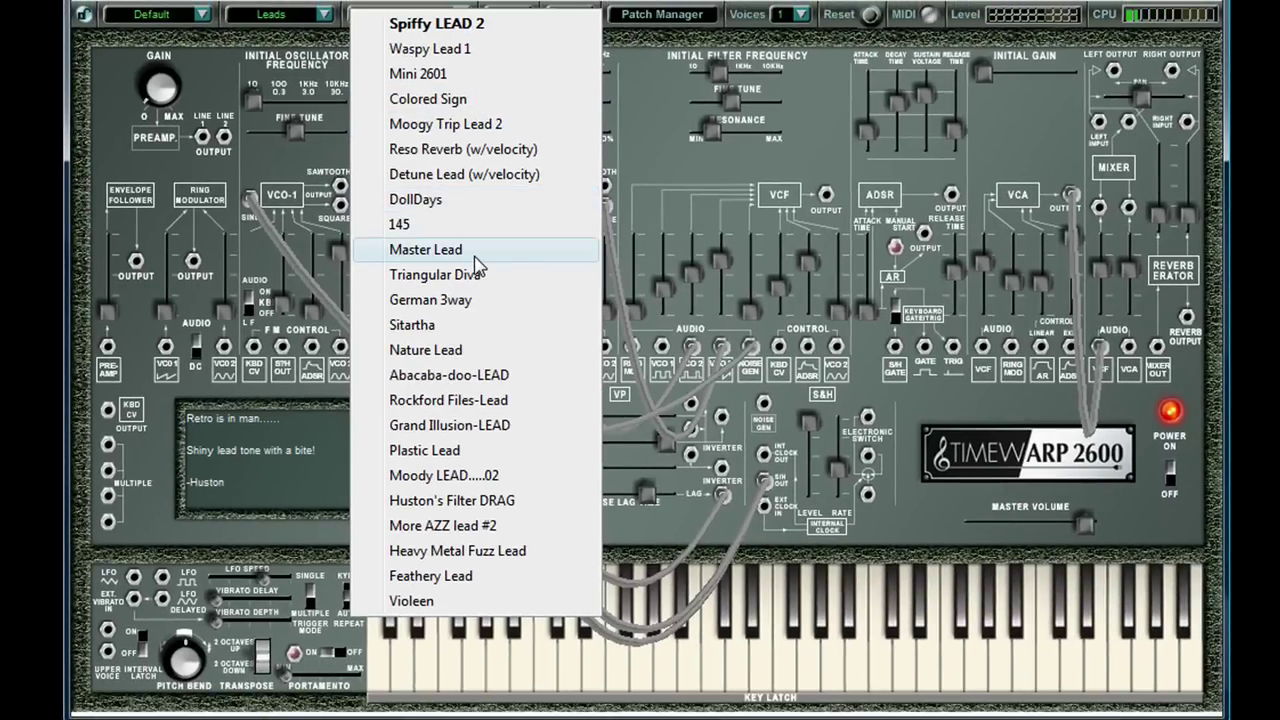
click(476, 251)
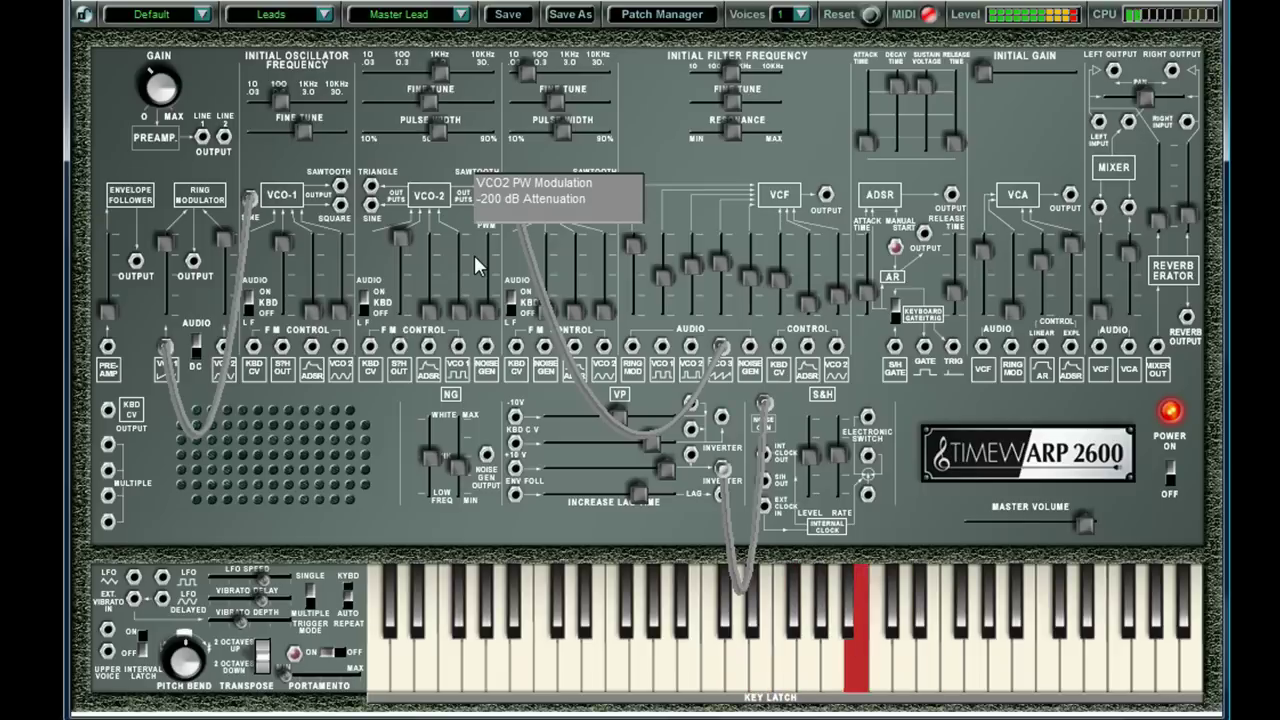
mouse_move(720, 263)
mouse_down()
mouse_move(715, 302)
mouse_move(651, 288)
mouse_up()
mouse_move(458, 309)
mouse_down()
mouse_move(458, 246)
mouse_move(466, 264)
mouse_move(456, 259)
mouse_up()
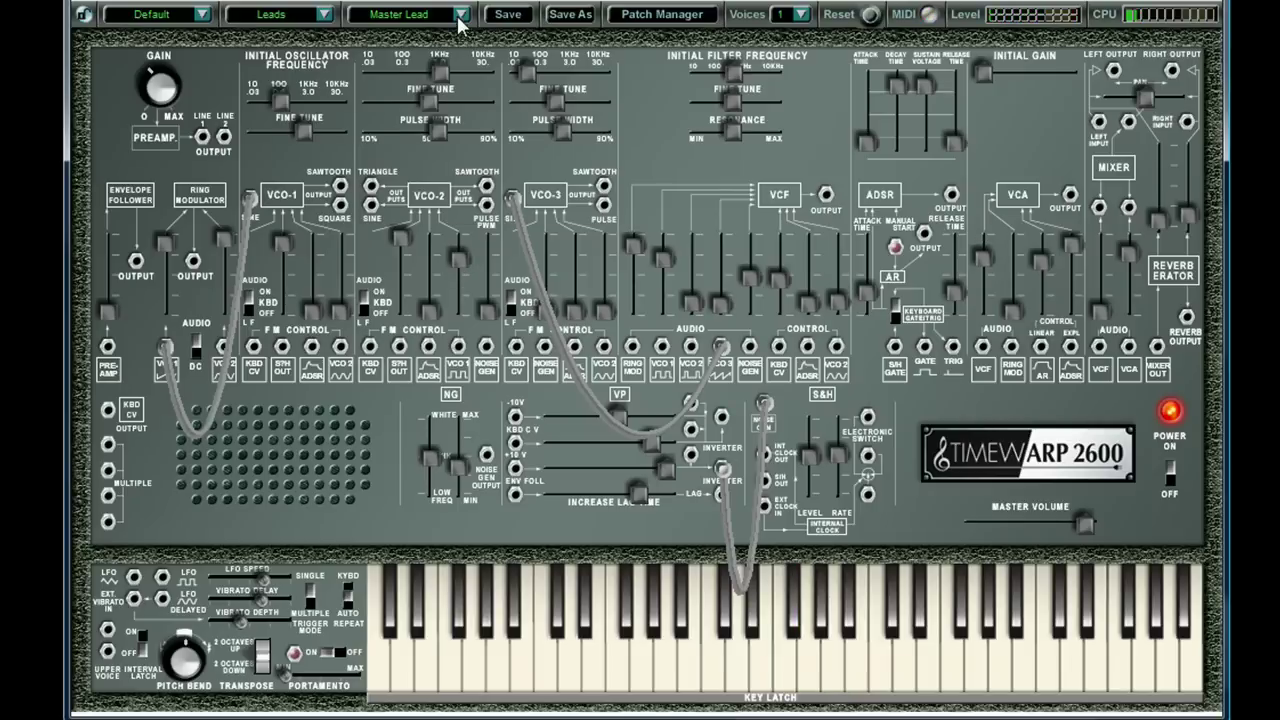
click(458, 18)
click(467, 300)
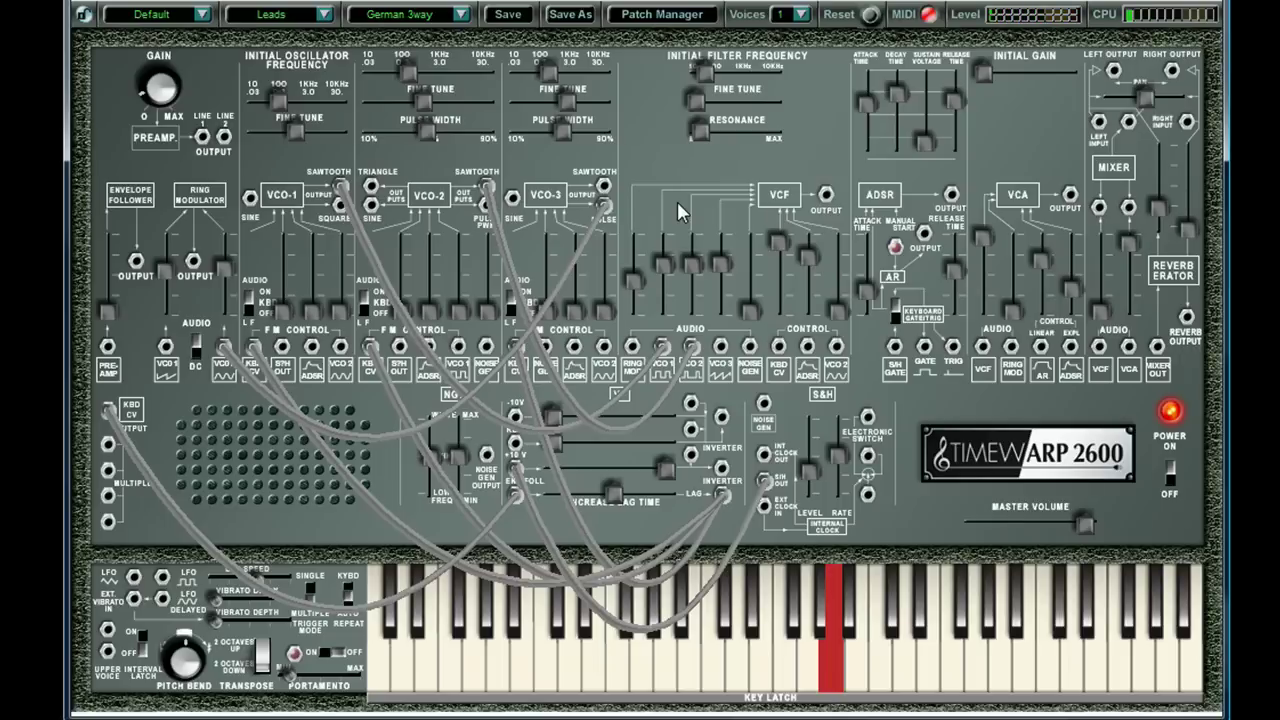
Load Rockford Files-Lead, lower noise, raise ring modulator output and cut VCO-2's FM.
click(461, 16)
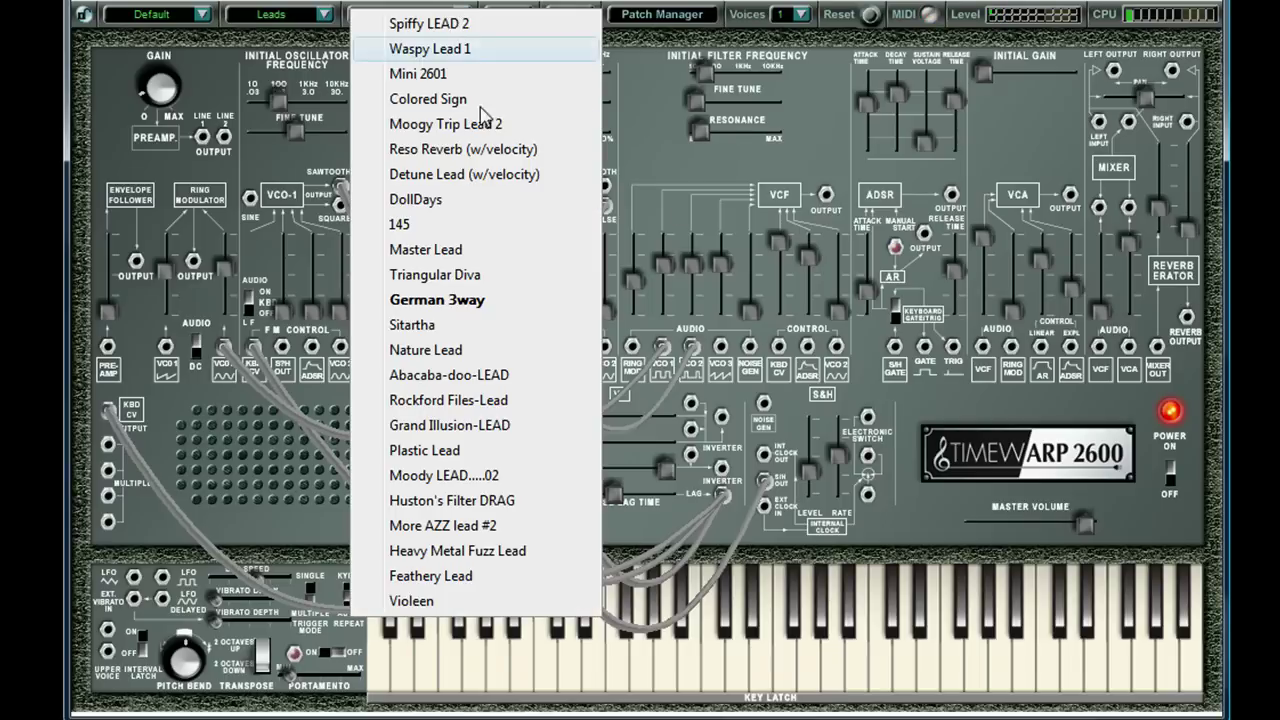
click(490, 401)
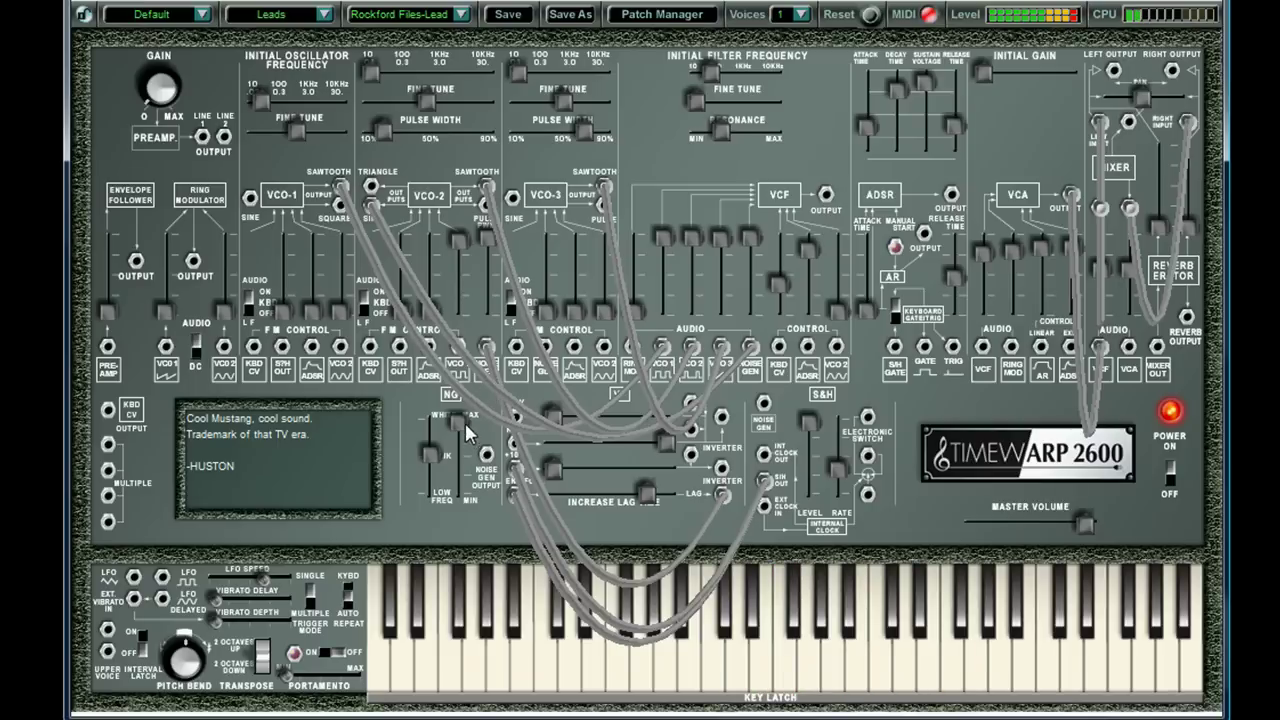
mouse_move(458, 420)
mouse_down()
mouse_move(457, 460)
mouse_move(434, 441)
mouse_up()
drag(167, 311, 167, 281)
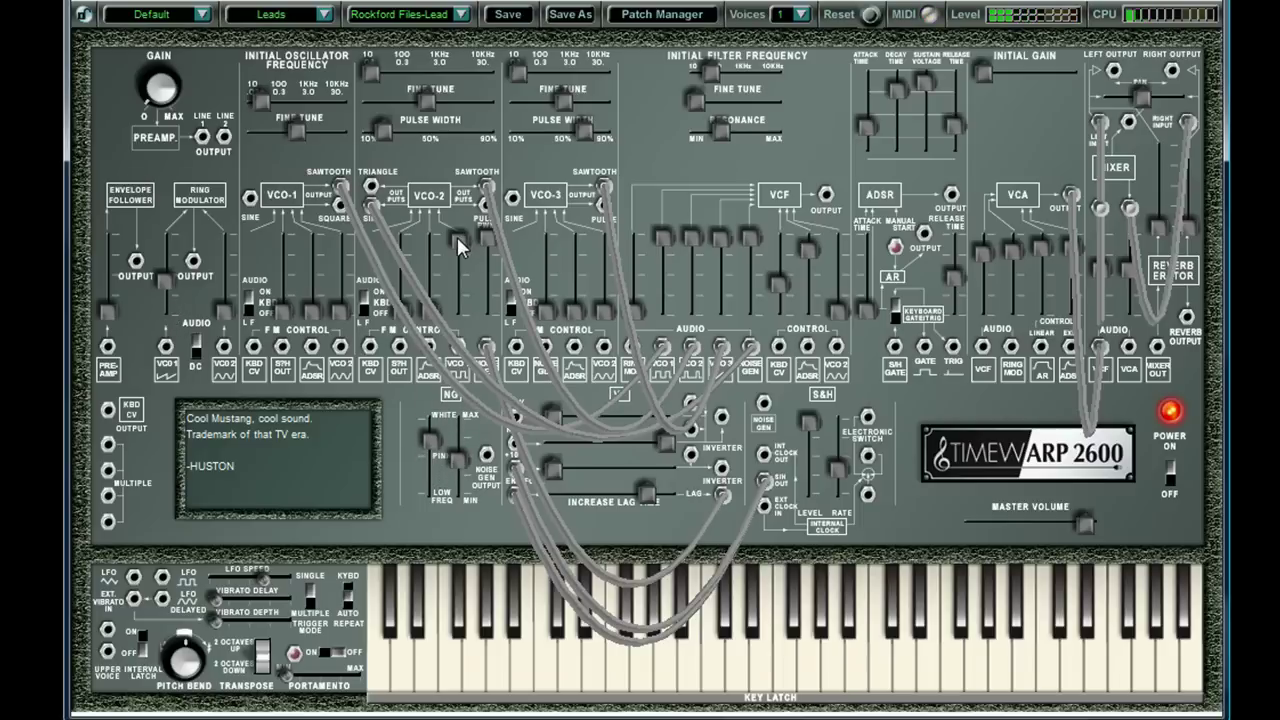
drag(457, 248, 451, 298)
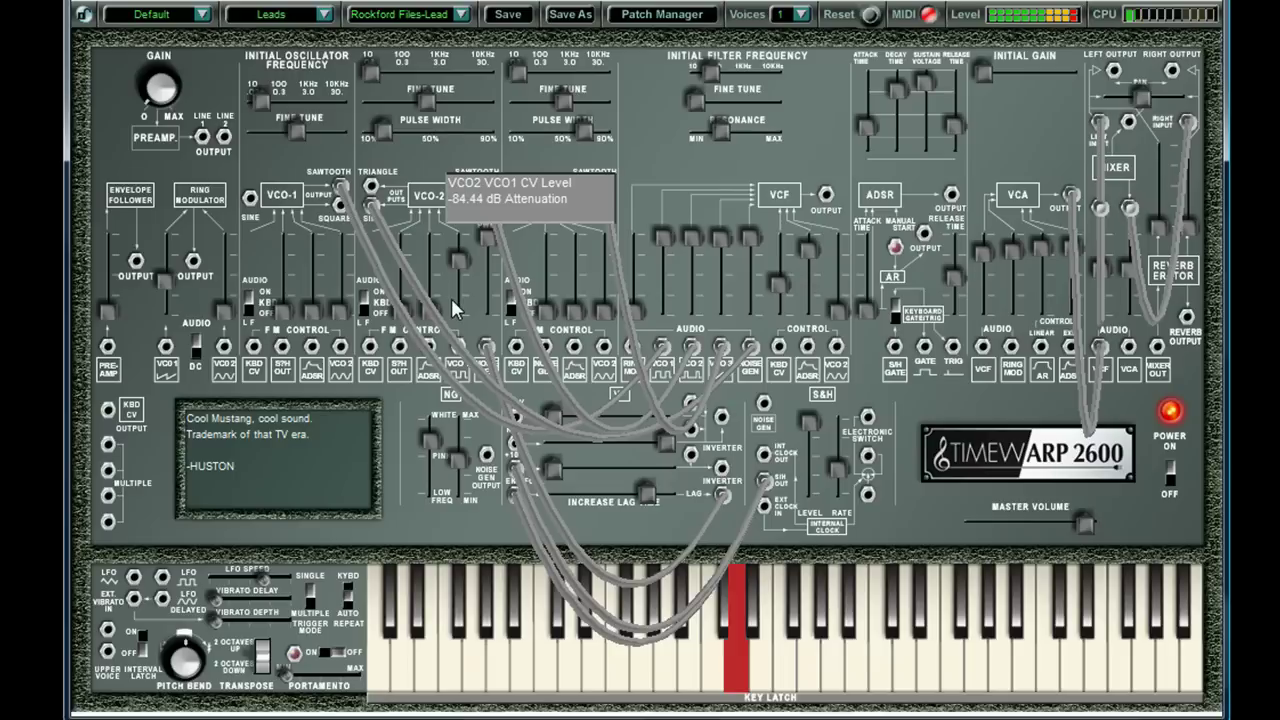
Switch to Arpeggios and audition Wah Delay, then Spider Webs.
click(324, 14)
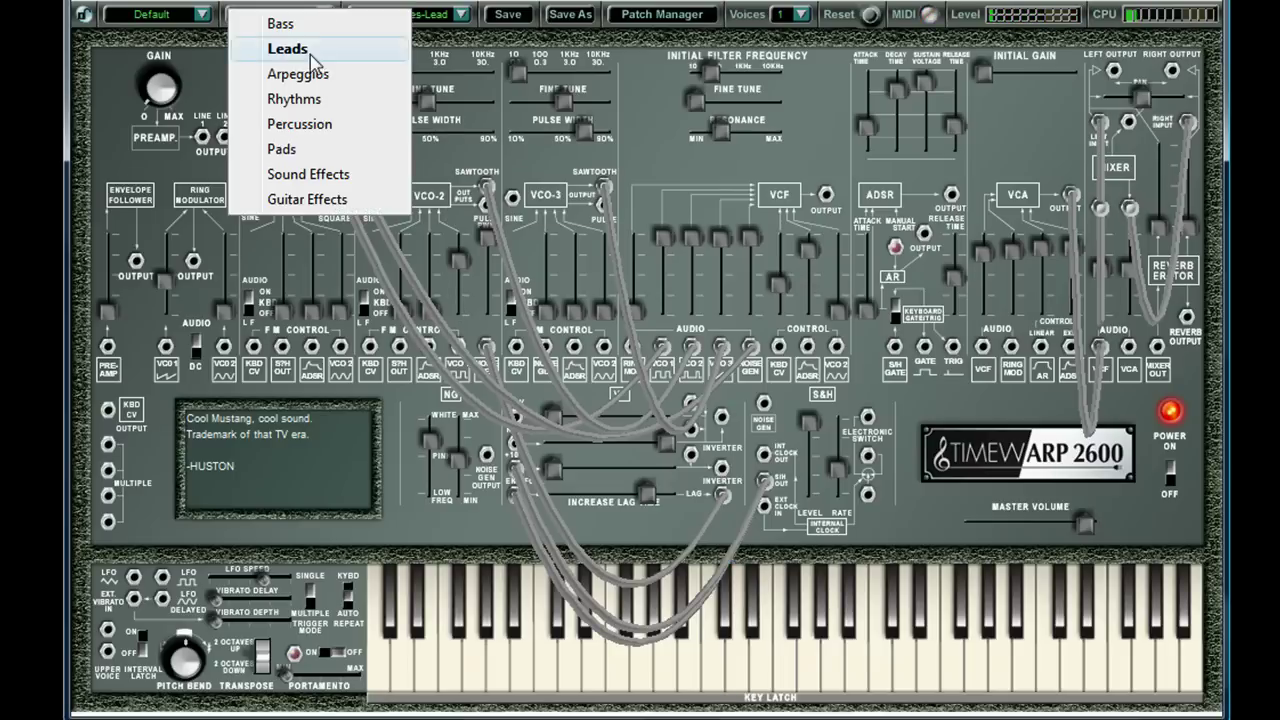
click(315, 76)
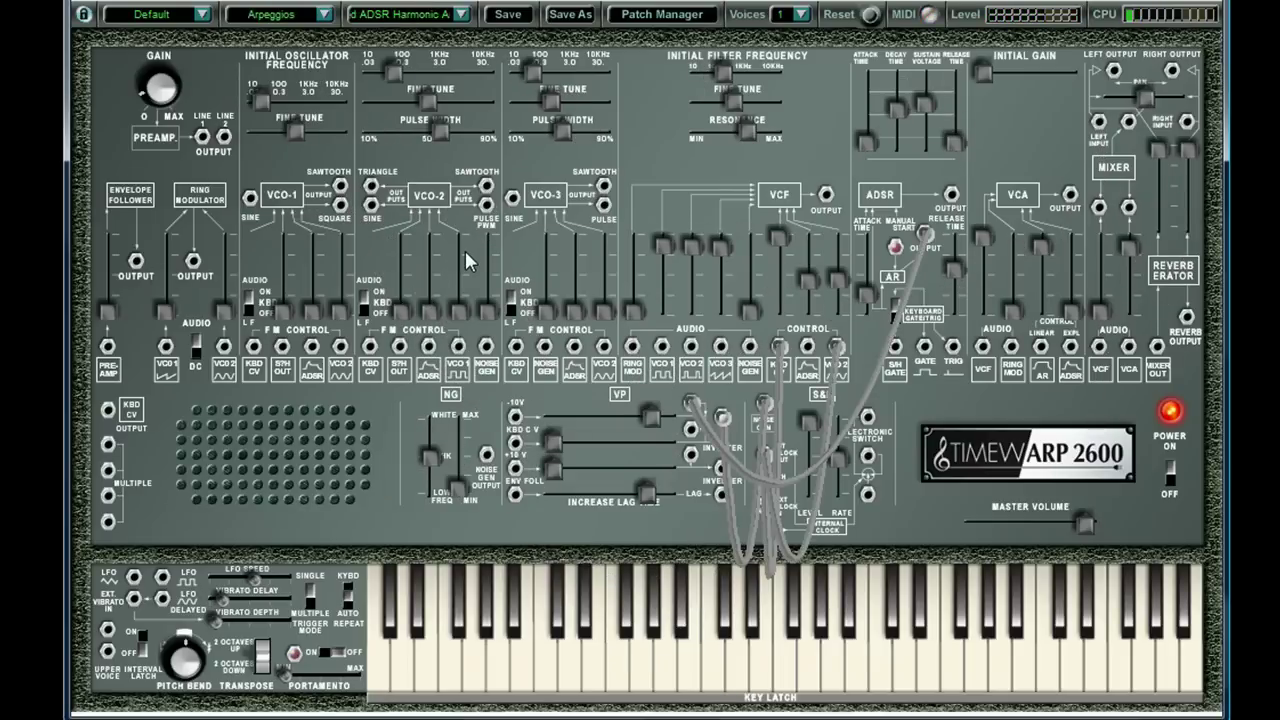
mouse_move(465, 252)
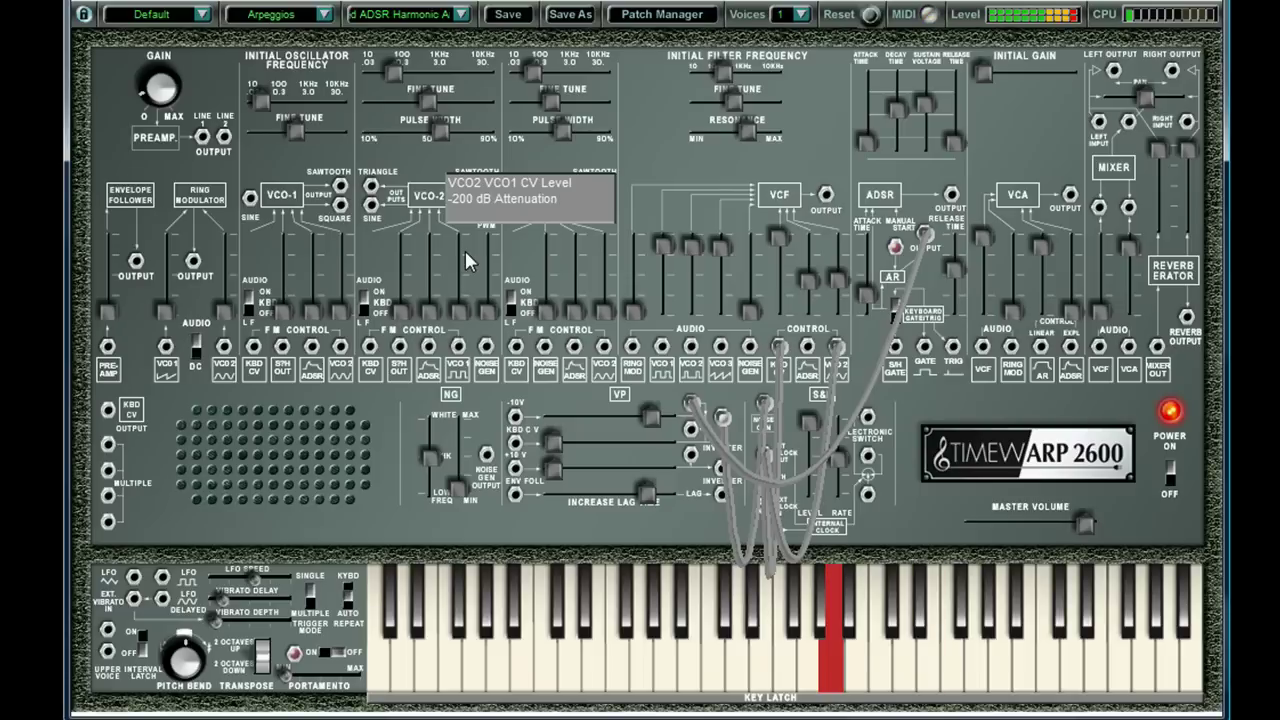
click(462, 14)
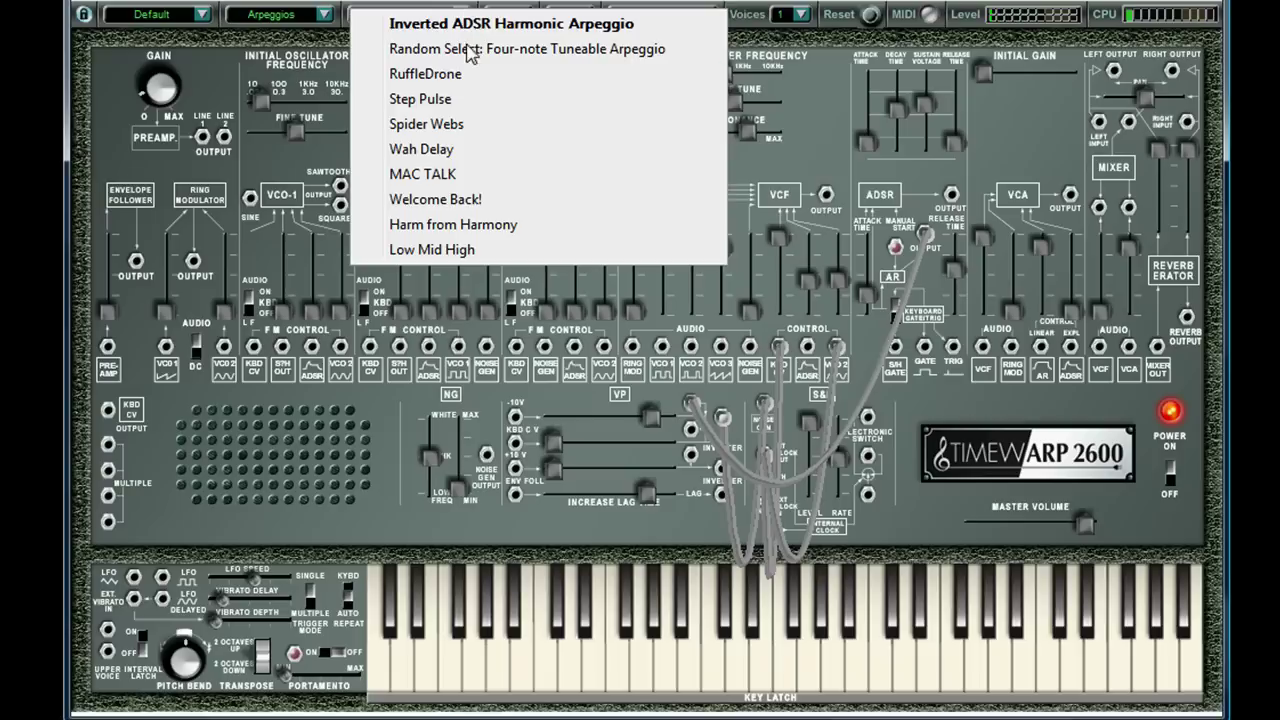
click(480, 152)
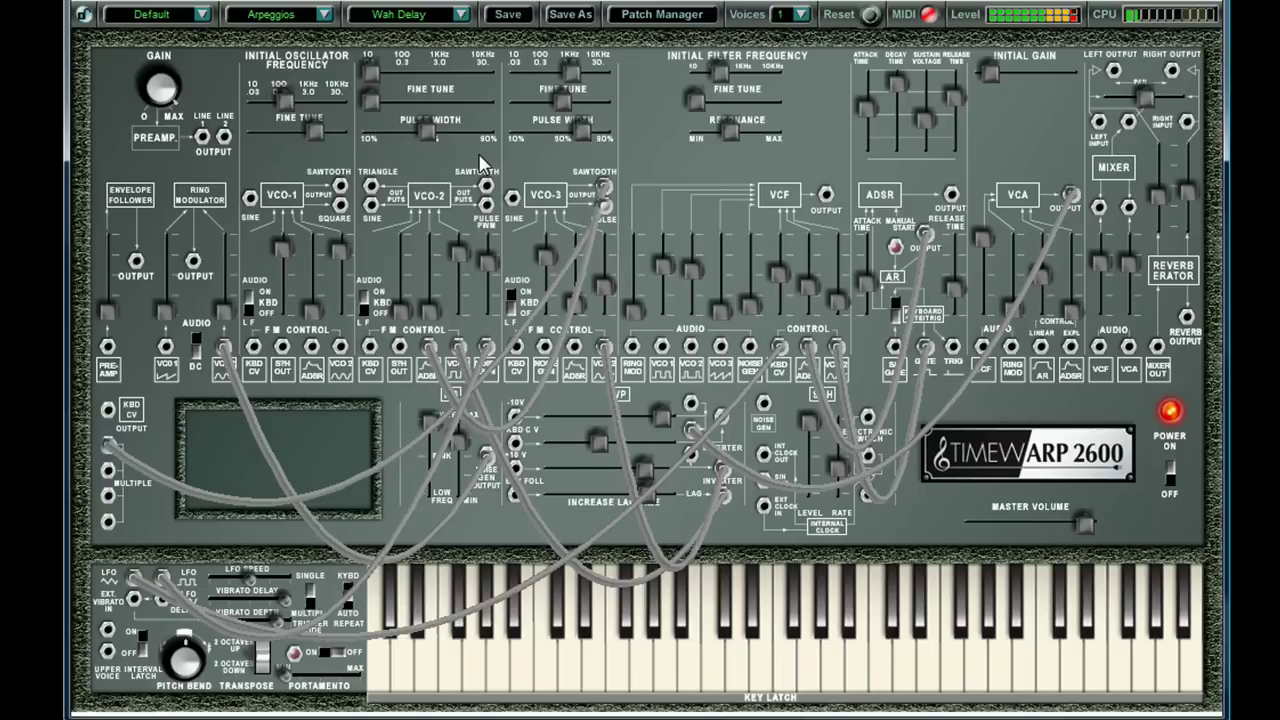
click(455, 16)
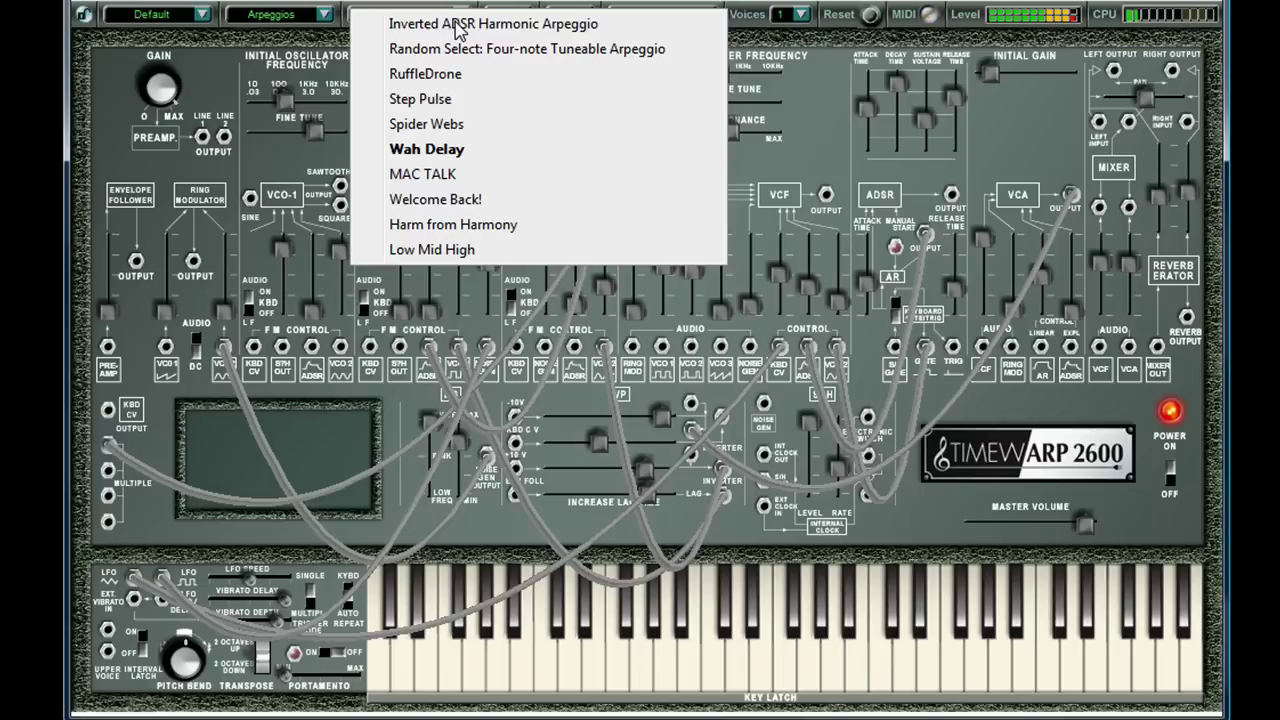
click(469, 124)
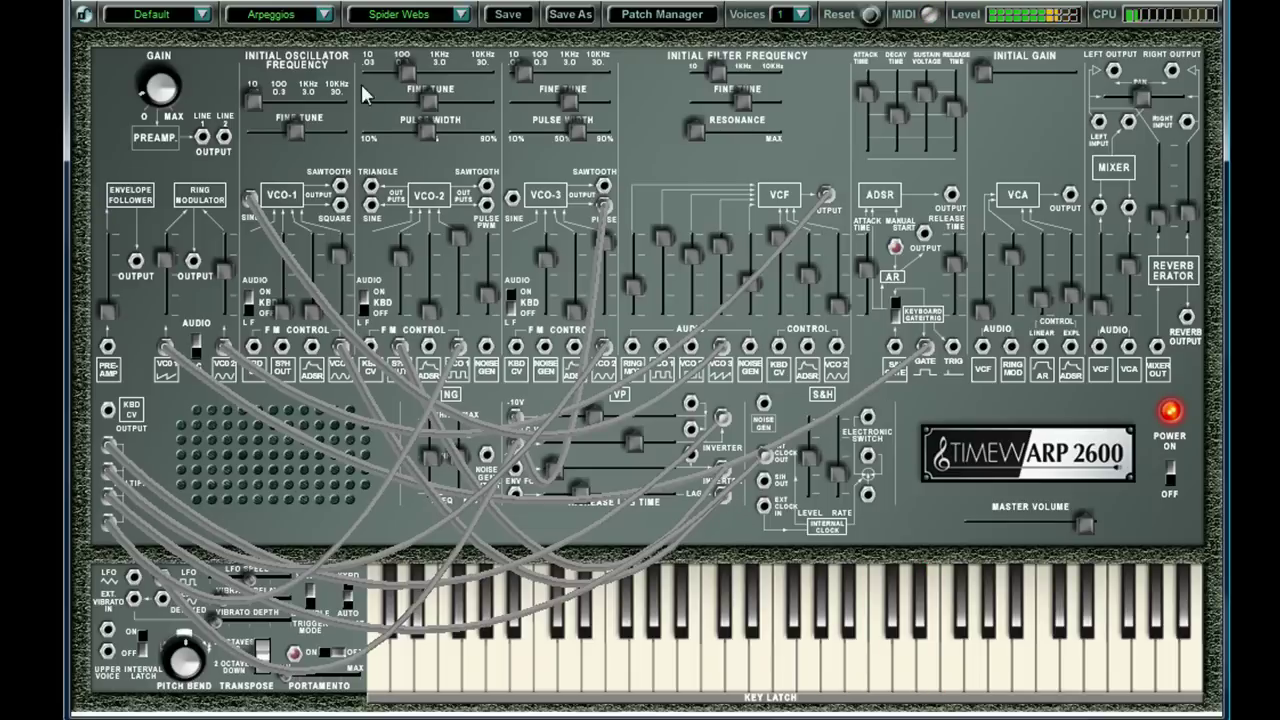
click(326, 14)
Pick the Rhythms category and load its Rolling IDM patch.
click(312, 100)
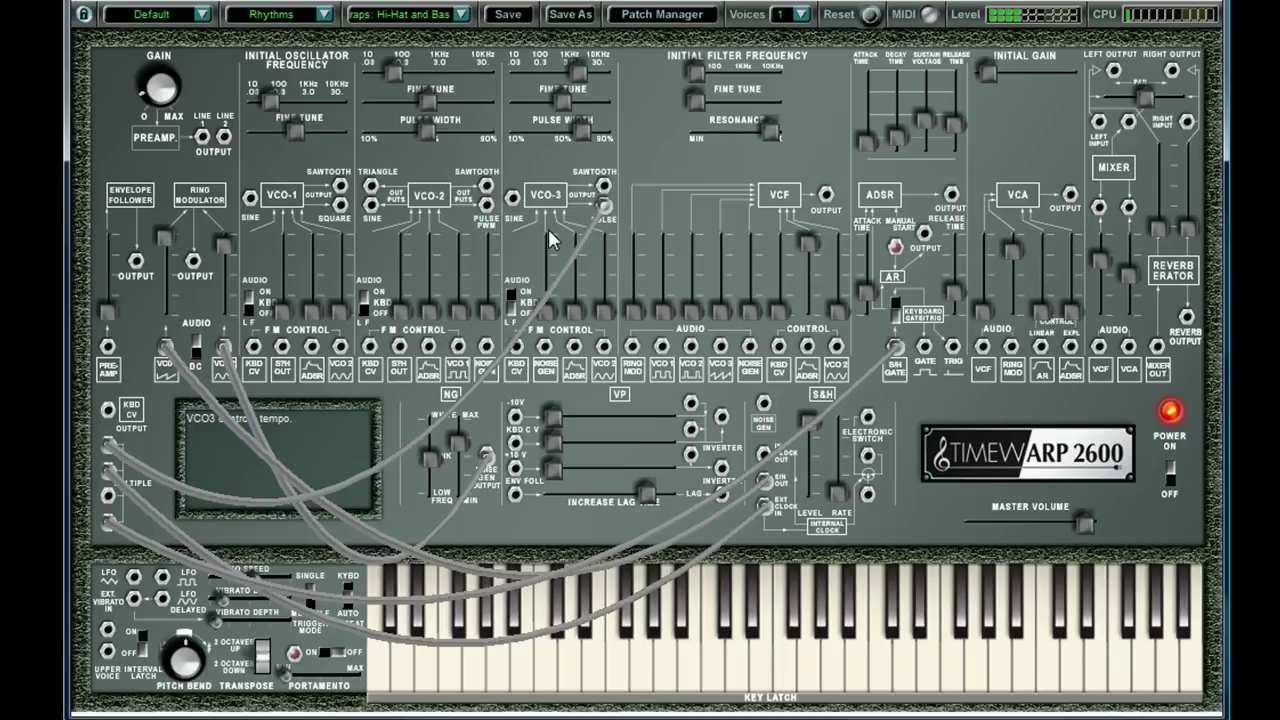
click(462, 15)
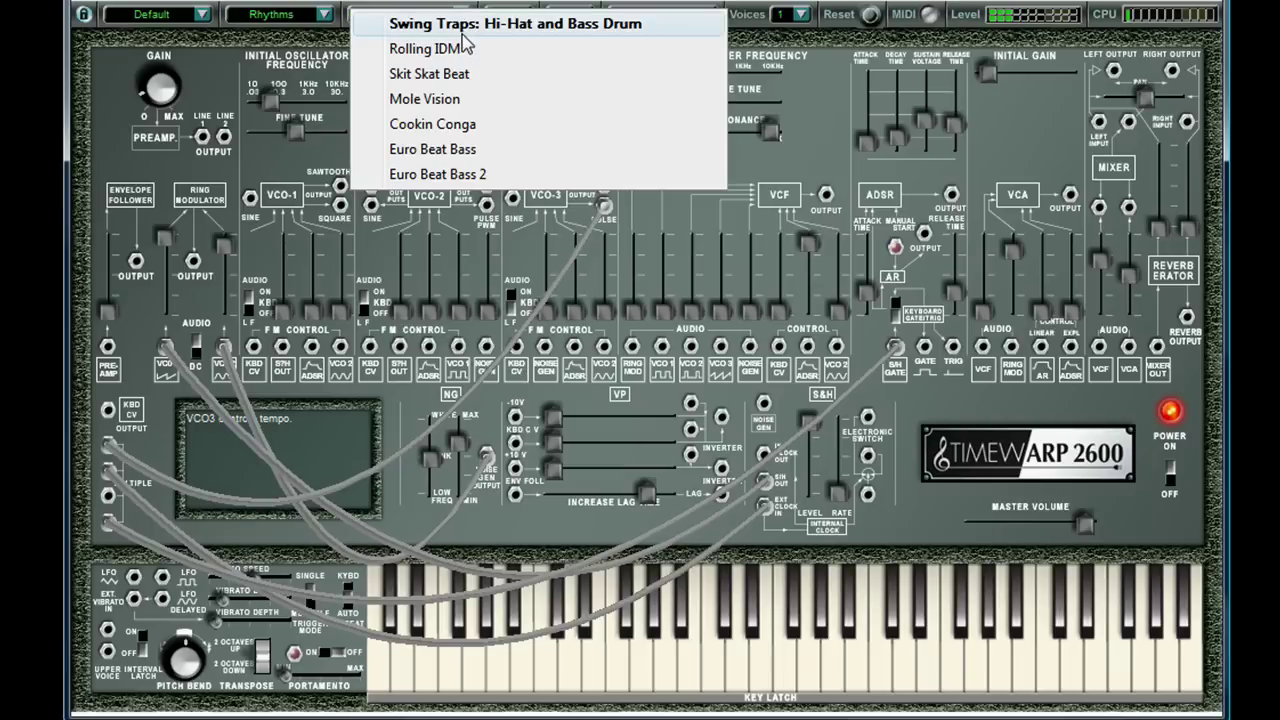
click(465, 48)
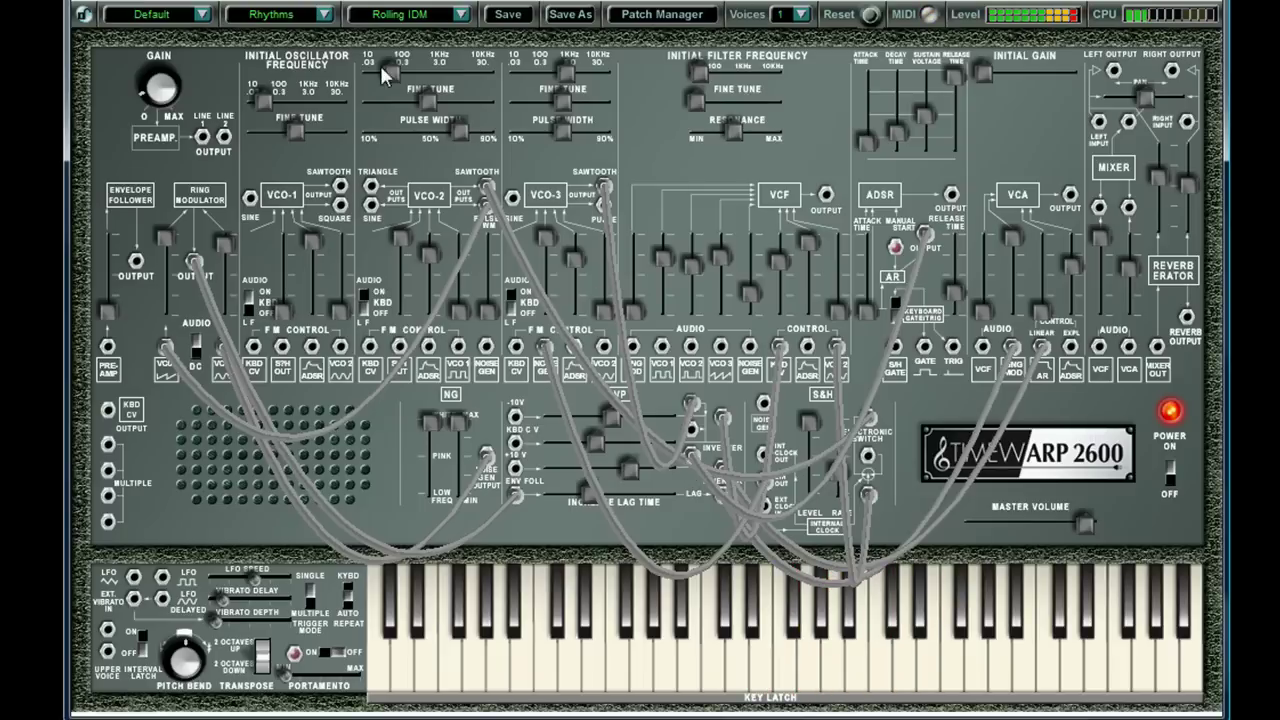
Load the BrassBell patch from the Percussion category.
click(326, 14)
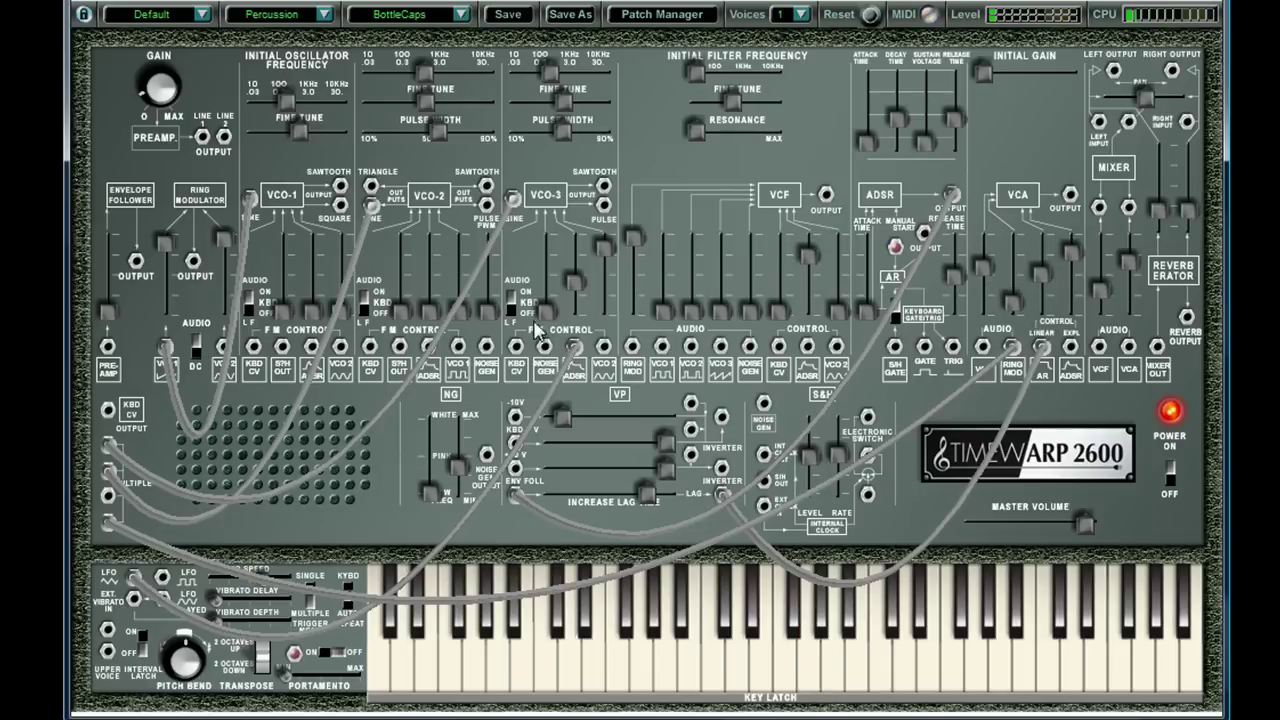
click(461, 15)
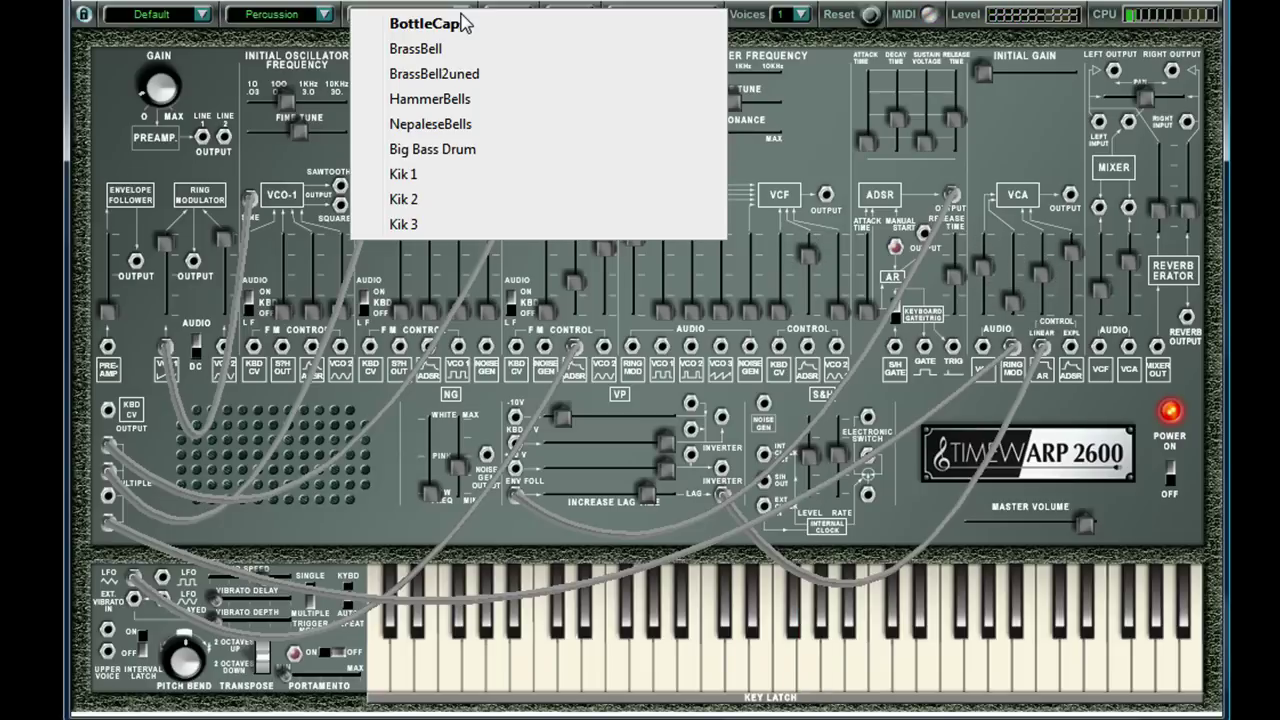
click(461, 52)
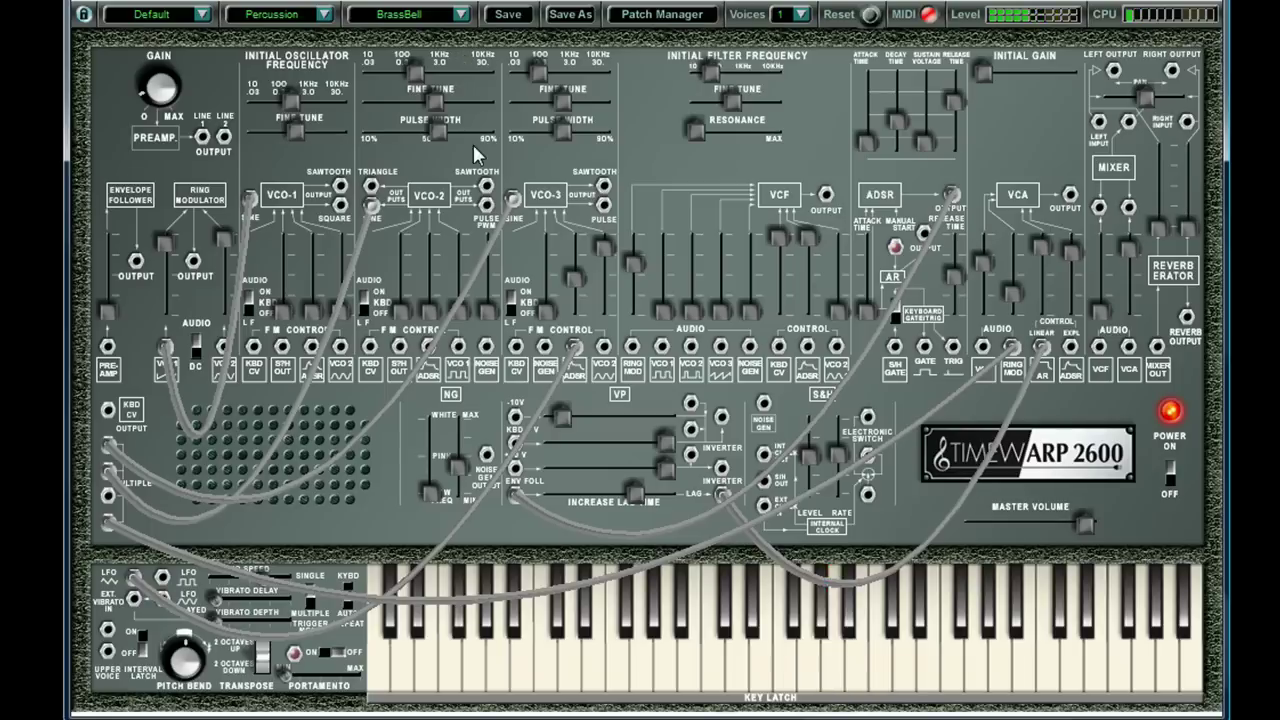
Lower VCO-3's modulation from VCO-2; raise VCO-2 FM, envelope and KBD CV, and VCO-3 KBD CV.
mouse_move(604, 265)
drag(604, 265, 602, 280)
drag(493, 312, 492, 261)
drag(432, 312, 436, 258)
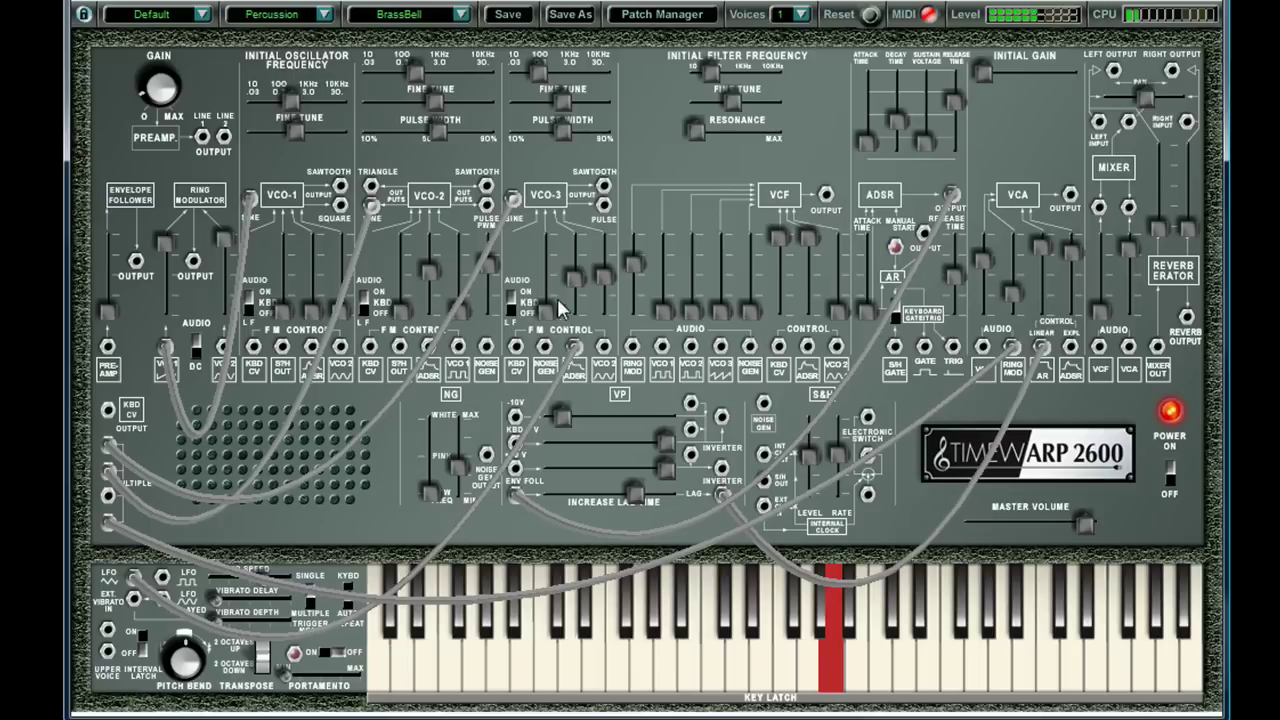
drag(573, 277, 571, 264)
drag(541, 320, 546, 254)
drag(403, 314, 405, 248)
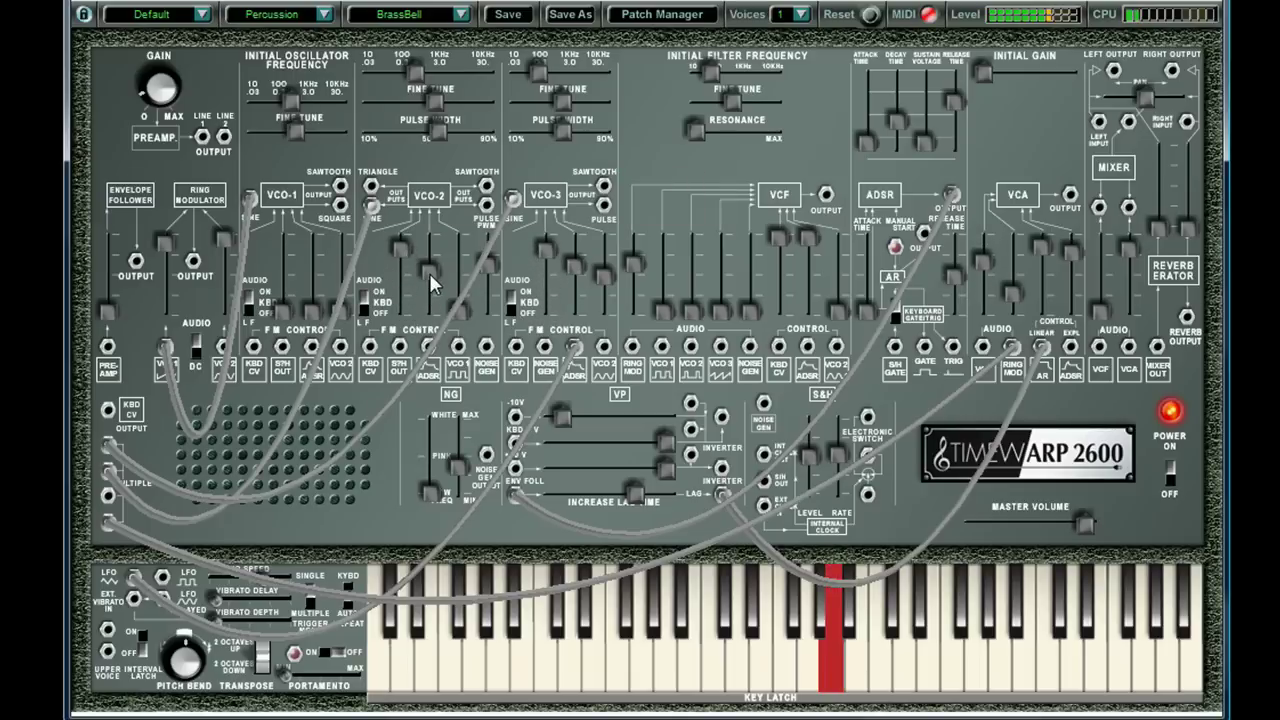
mouse_move(429, 272)
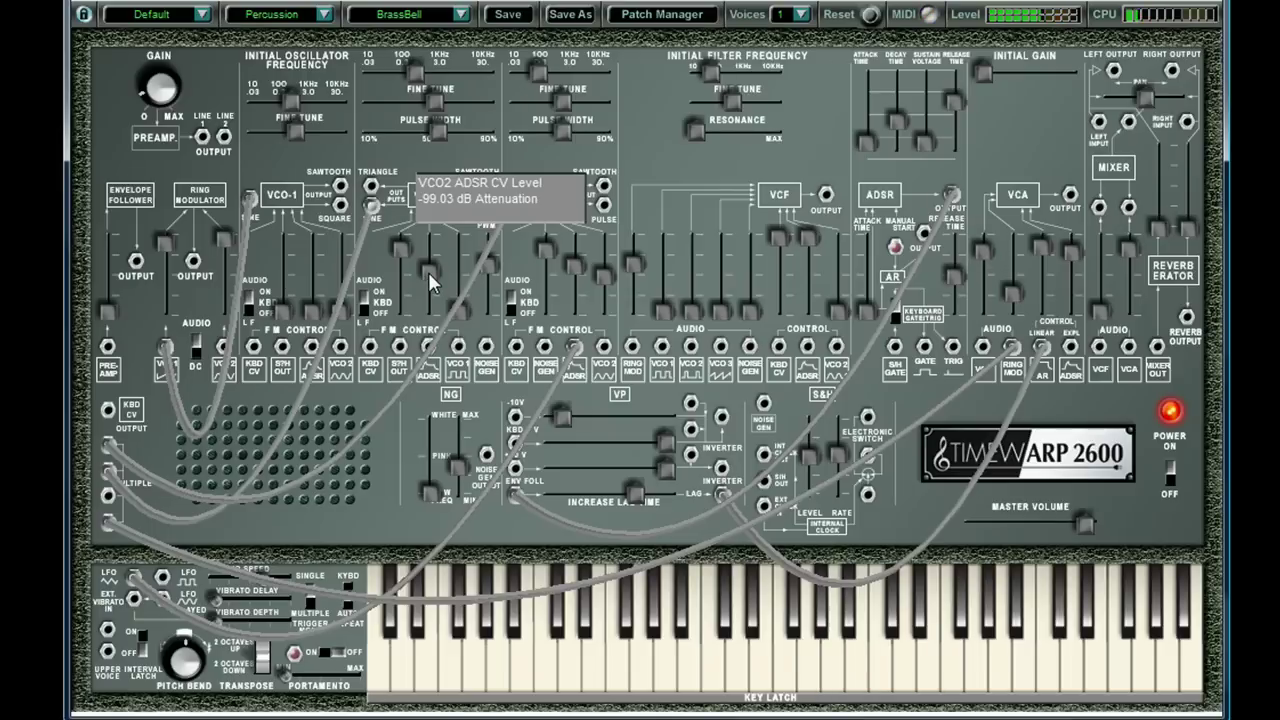
Choose the Pads category and load its Reso Saw Pad patch.
click(324, 16)
click(331, 148)
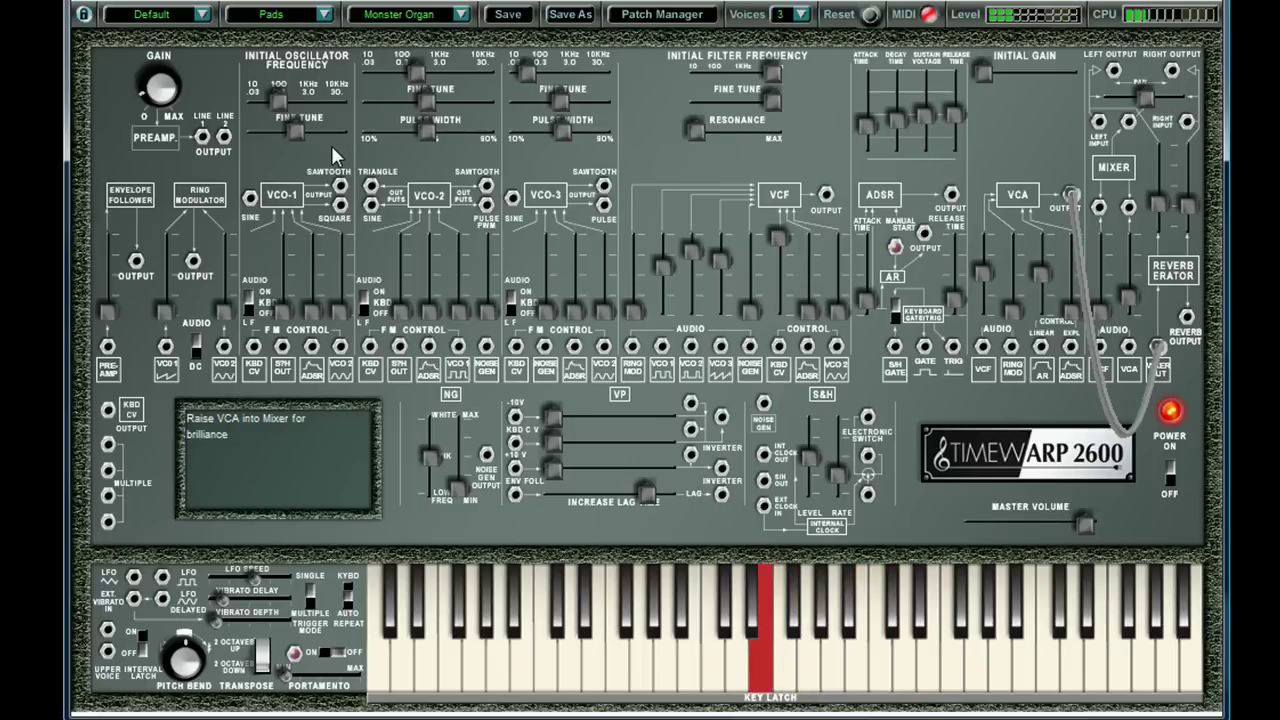
click(453, 15)
click(465, 105)
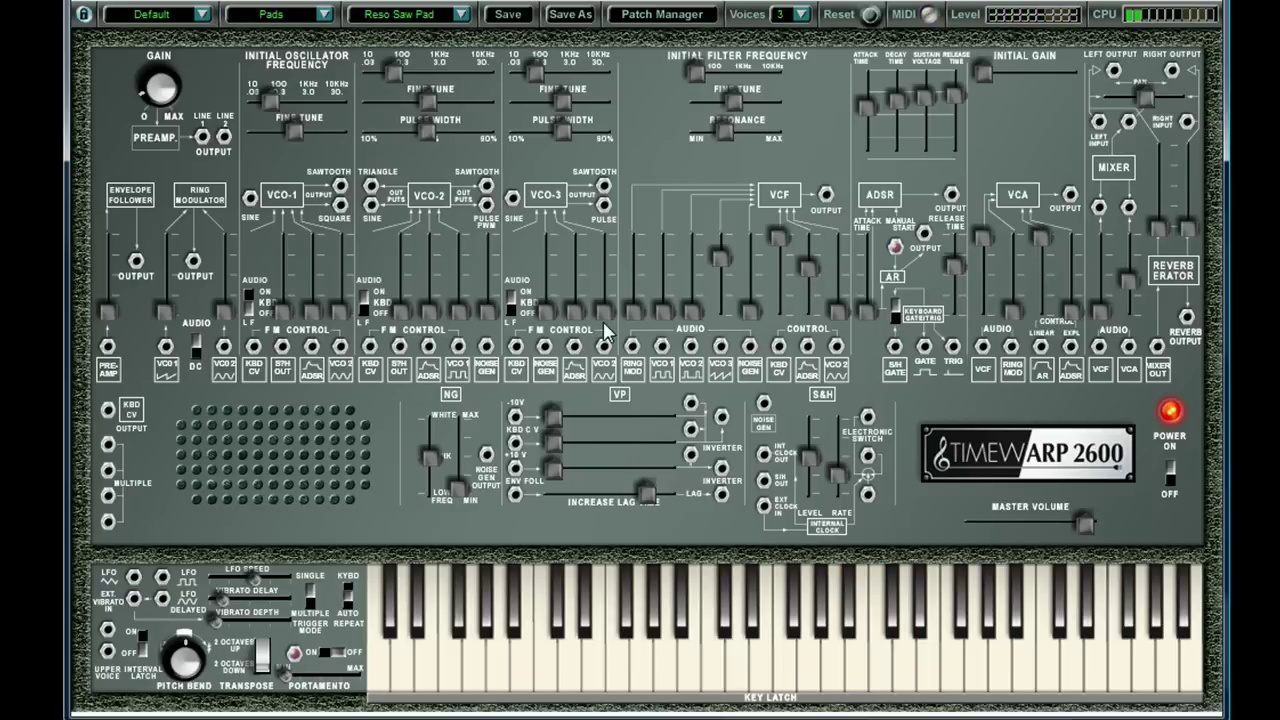
Raise VCO-3 and VCO-1 ADSR modulation plus VCO-2 pulse-width and S/H modulation levels.
mouse_move(576, 311)
mouse_down()
mouse_move(578, 272)
mouse_move(604, 292)
mouse_move(607, 277)
mouse_up()
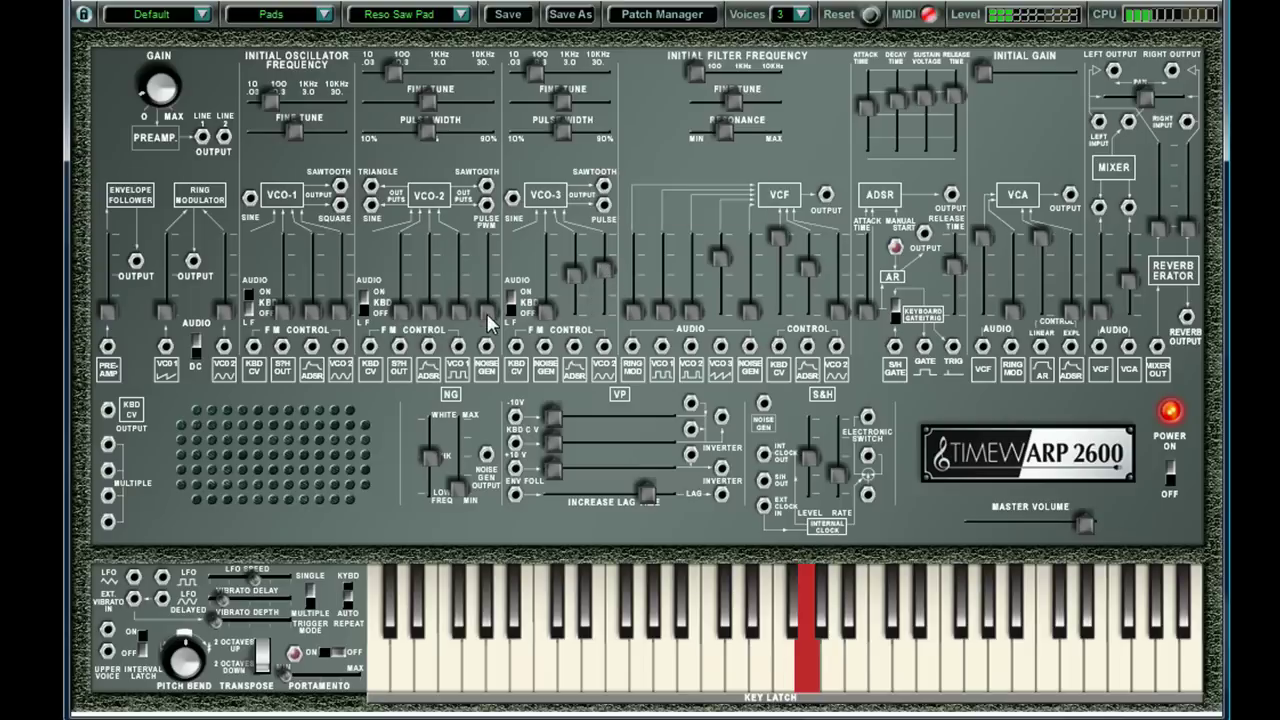
drag(487, 312, 488, 261)
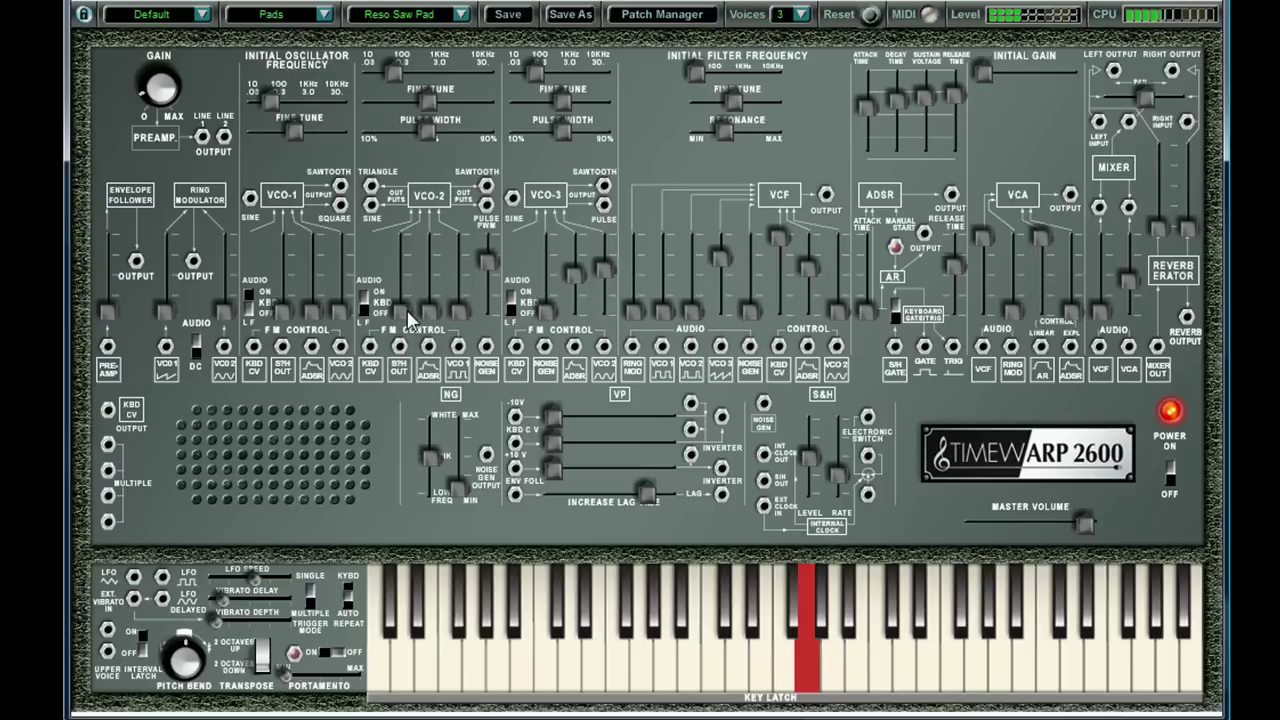
drag(401, 311, 401, 270)
drag(316, 318, 314, 251)
Lower the filter's VCO3 level; patch ADSR output to VCO-2 and VCA output to VCO-2's S/H input.
mouse_move(256, 348)
mouse_down()
mouse_move(268, 500)
mouse_move(480, 470)
mouse_move(710, 375)
mouse_move(724, 357)
mouse_move(755, 450)
mouse_move(935, 285)
mouse_move(928, 238)
mouse_up()
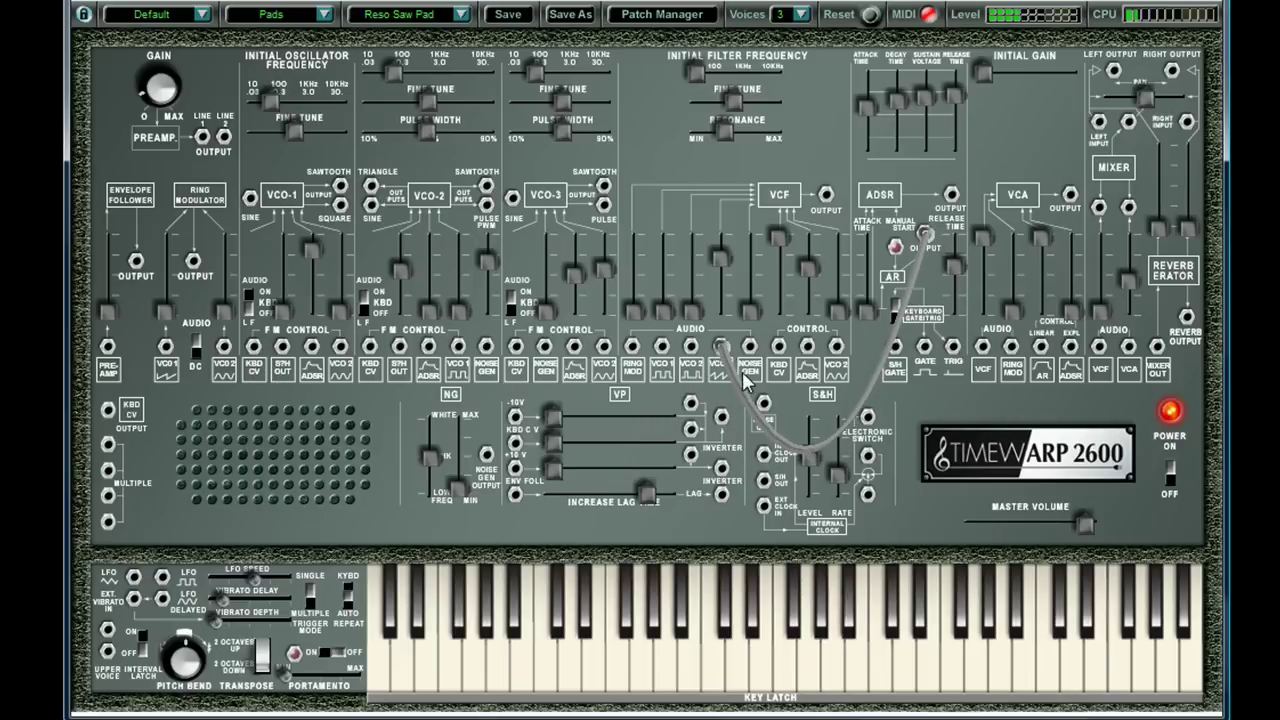
drag(724, 257, 724, 288)
drag(930, 250, 951, 195)
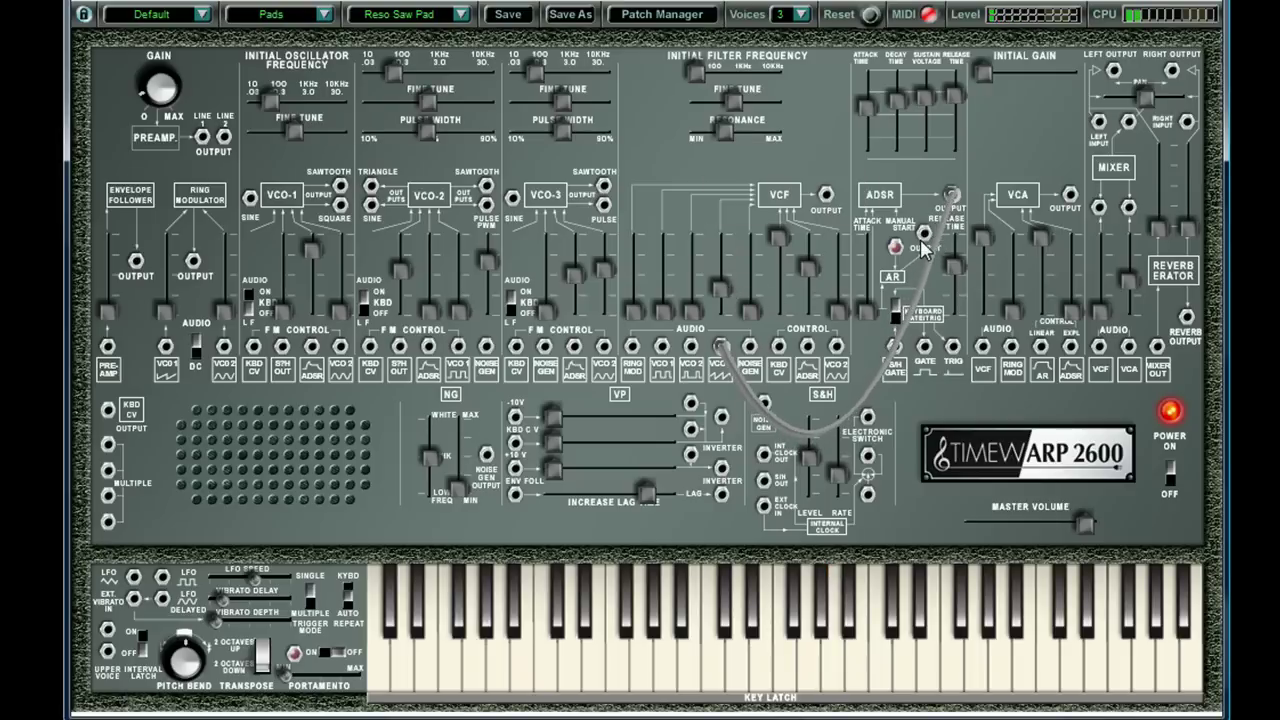
drag(718, 355, 703, 362)
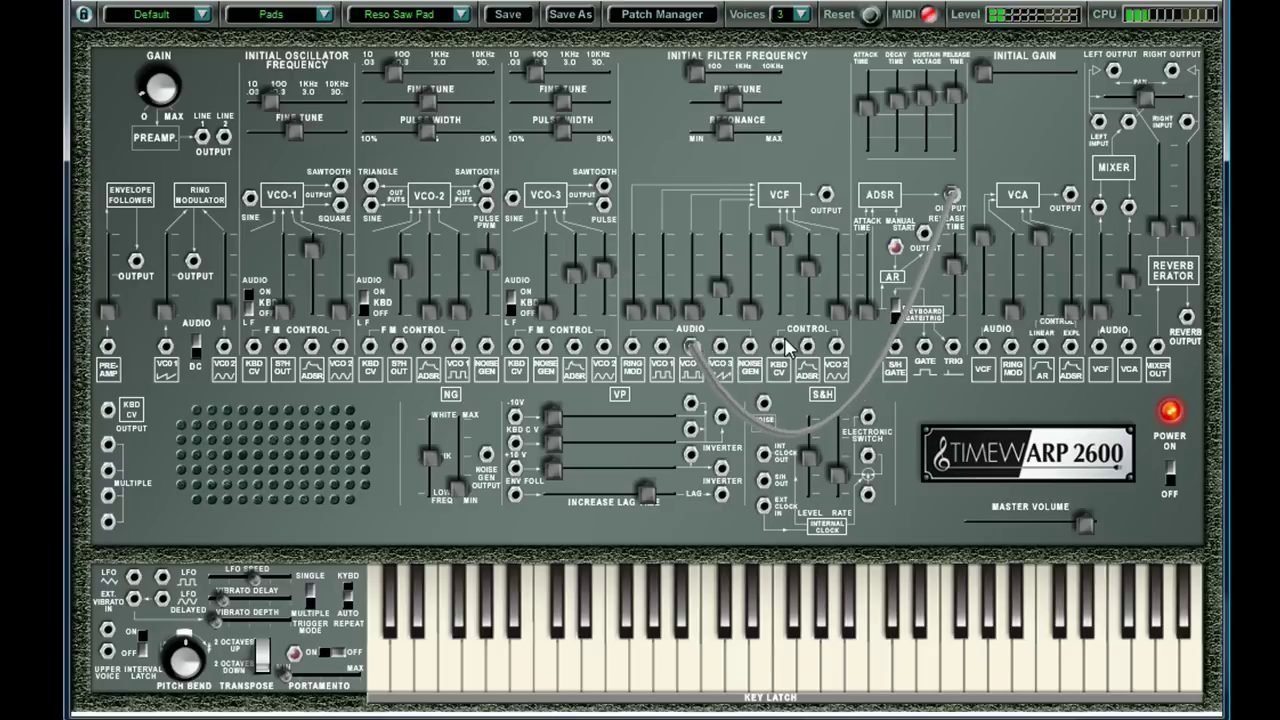
mouse_move(1100, 122)
mouse_down()
mouse_move(1055, 178)
mouse_move(649, 346)
mouse_move(458, 350)
mouse_move(480, 480)
mouse_move(810, 390)
mouse_move(1000, 240)
mouse_move(1105, 130)
mouse_up()
click(1103, 125)
mouse_move(400, 347)
mouse_down()
mouse_move(870, 330)
mouse_move(1074, 197)
mouse_up()
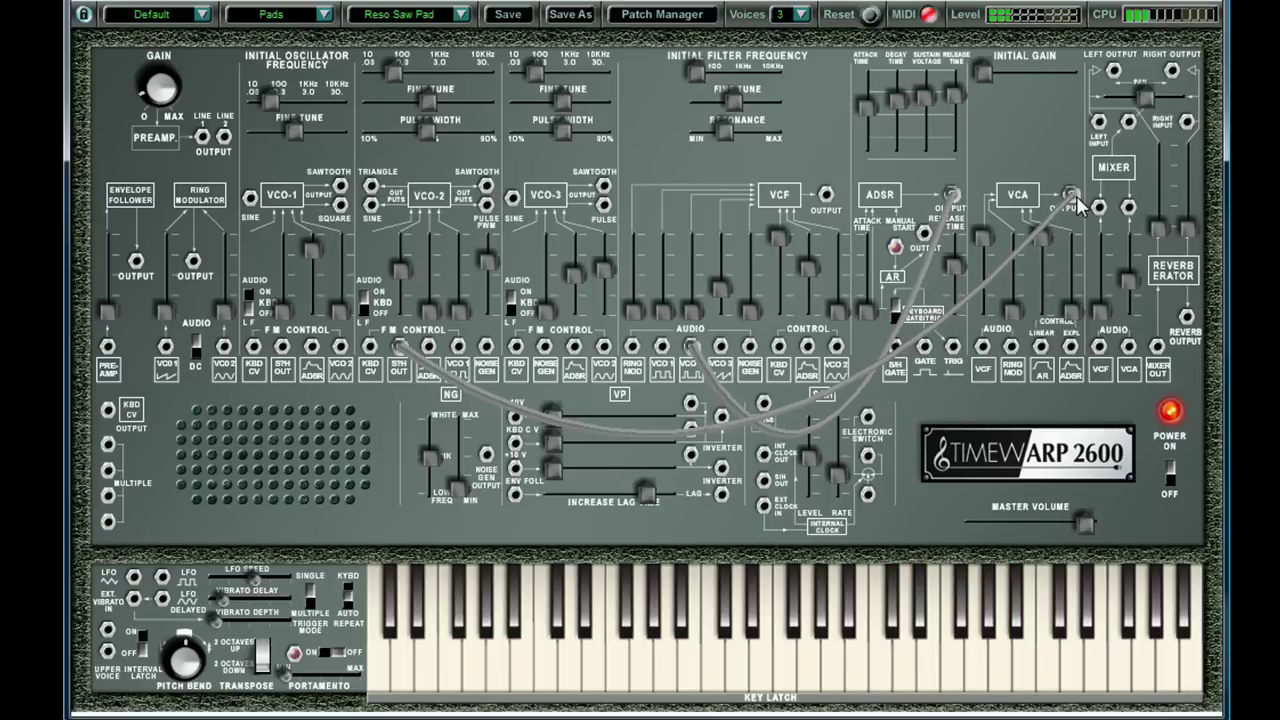
Switch to the Sound Effects category and load the Frog Bog patch.
click(323, 14)
click(330, 176)
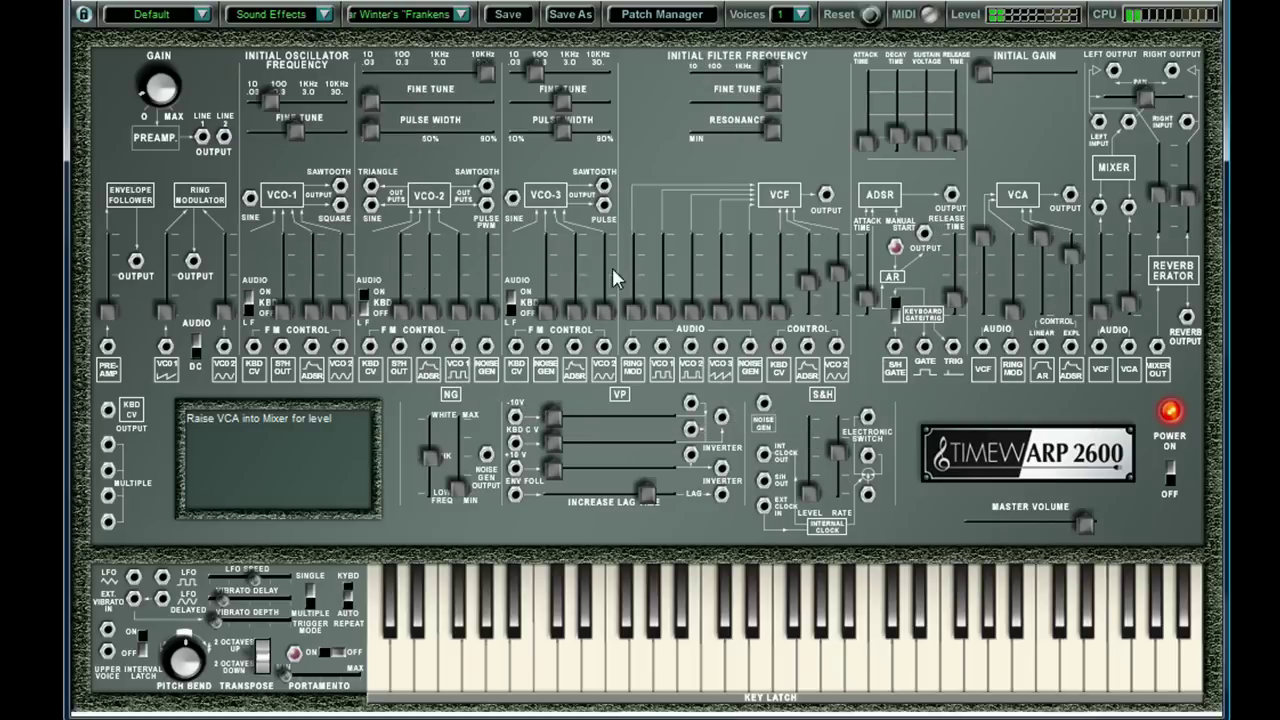
click(466, 18)
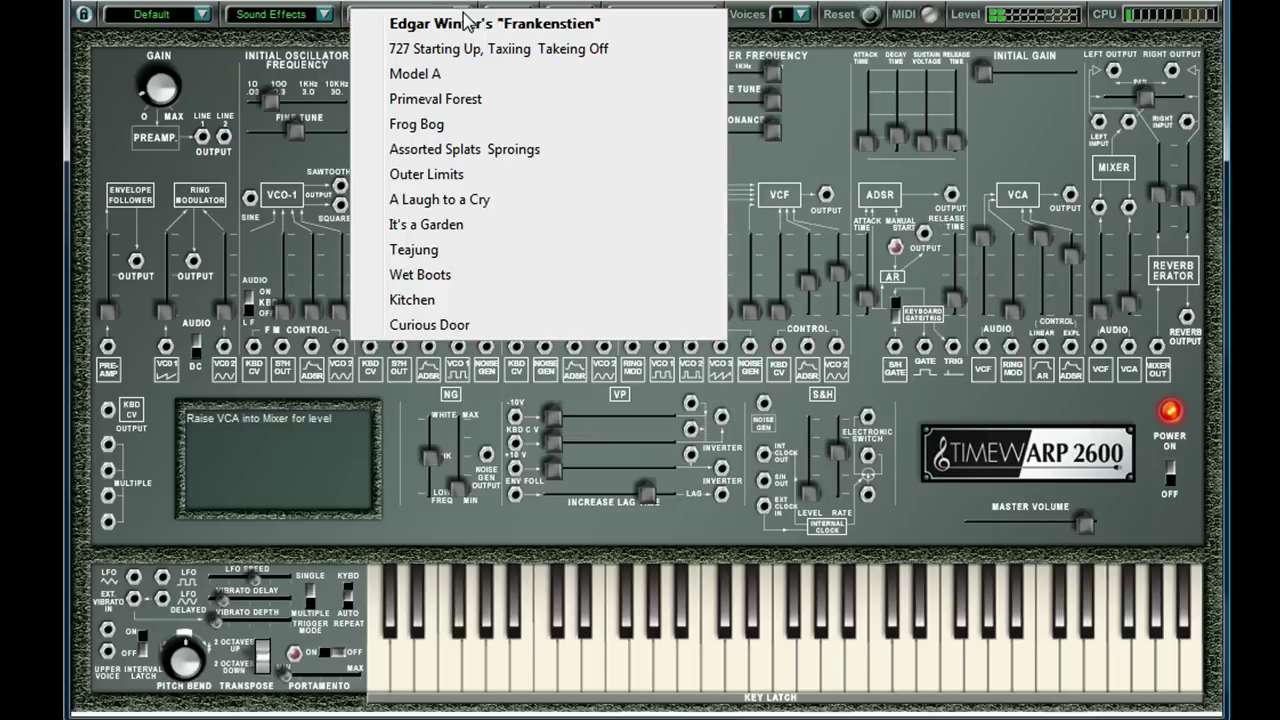
click(466, 123)
mouse_move(636, 445)
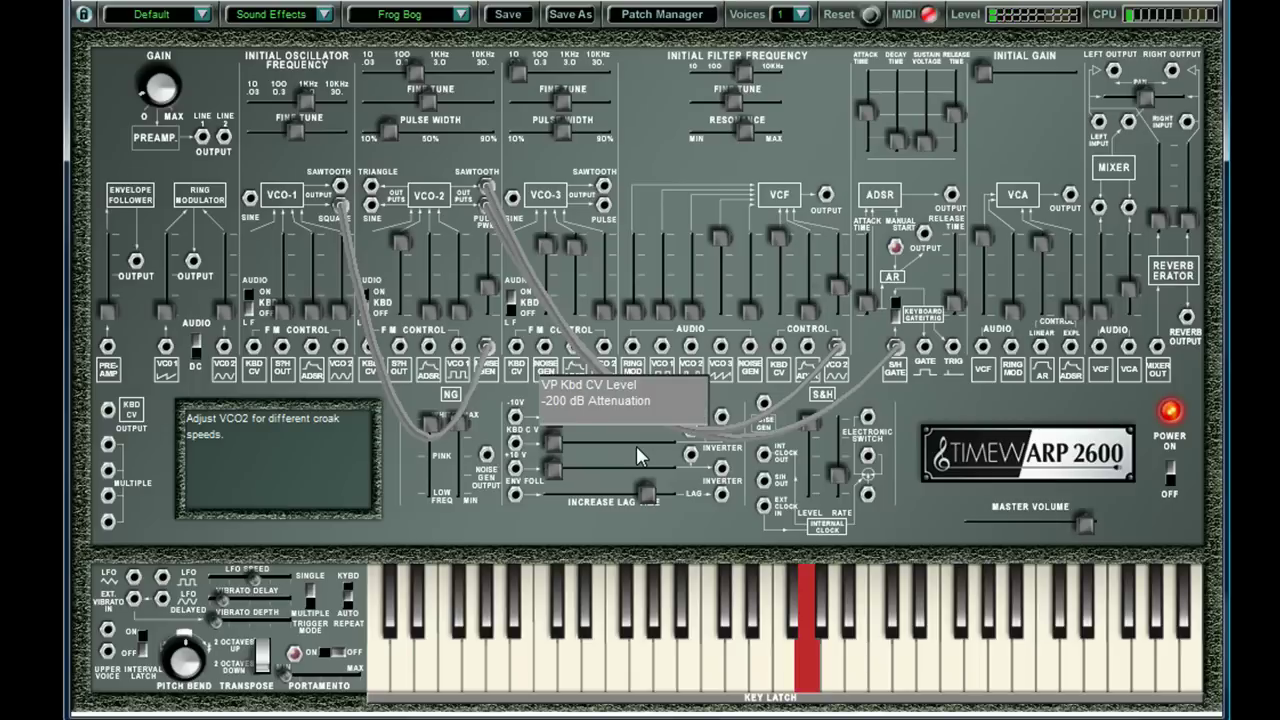
Load the Outer Limits sound effect patch and listen to it.
click(461, 15)
click(430, 174)
mouse_move(605, 291)
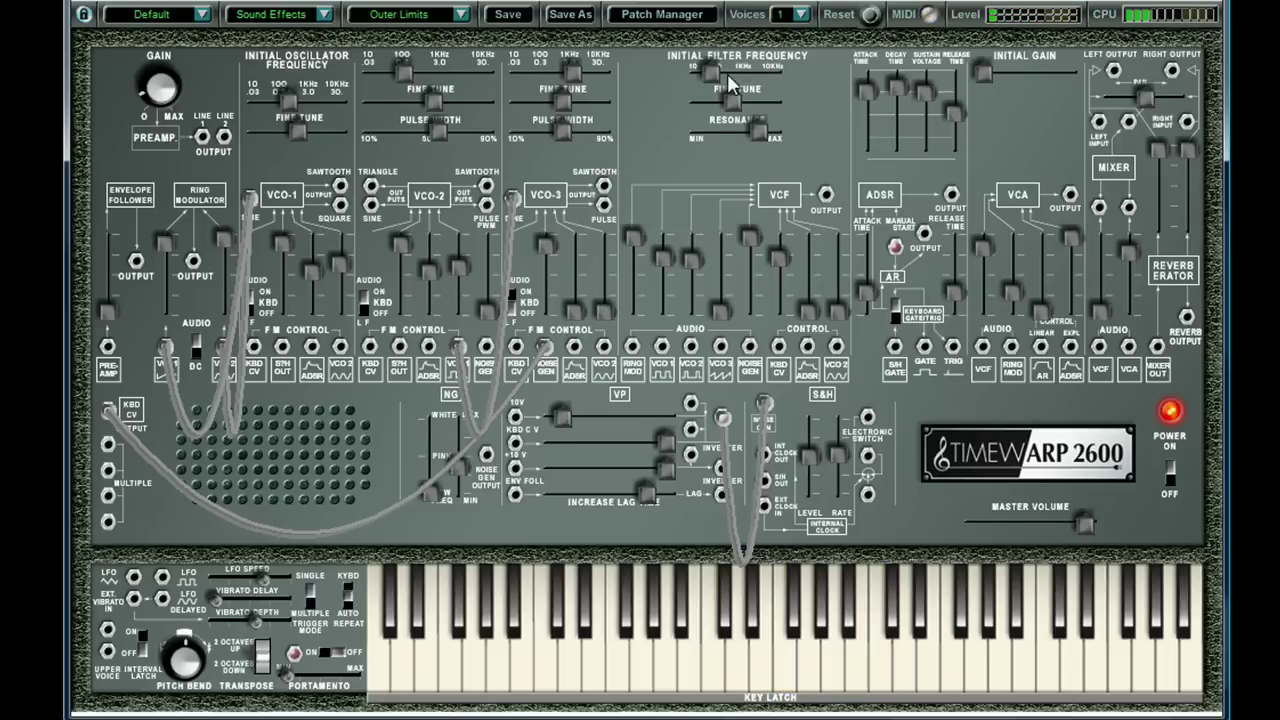
mouse_move(729, 80)
mouse_move(541, 304)
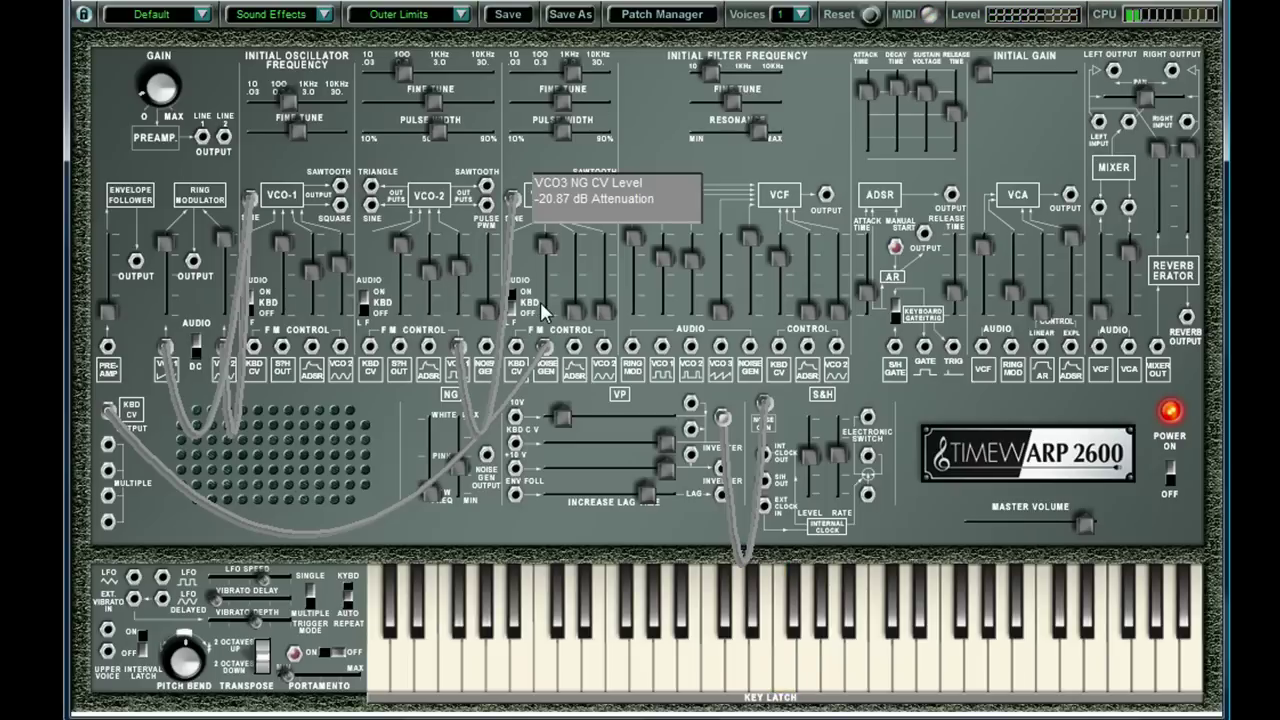
Switch to the Guitar Effects category, then bring up the Default preset bank list.
click(322, 16)
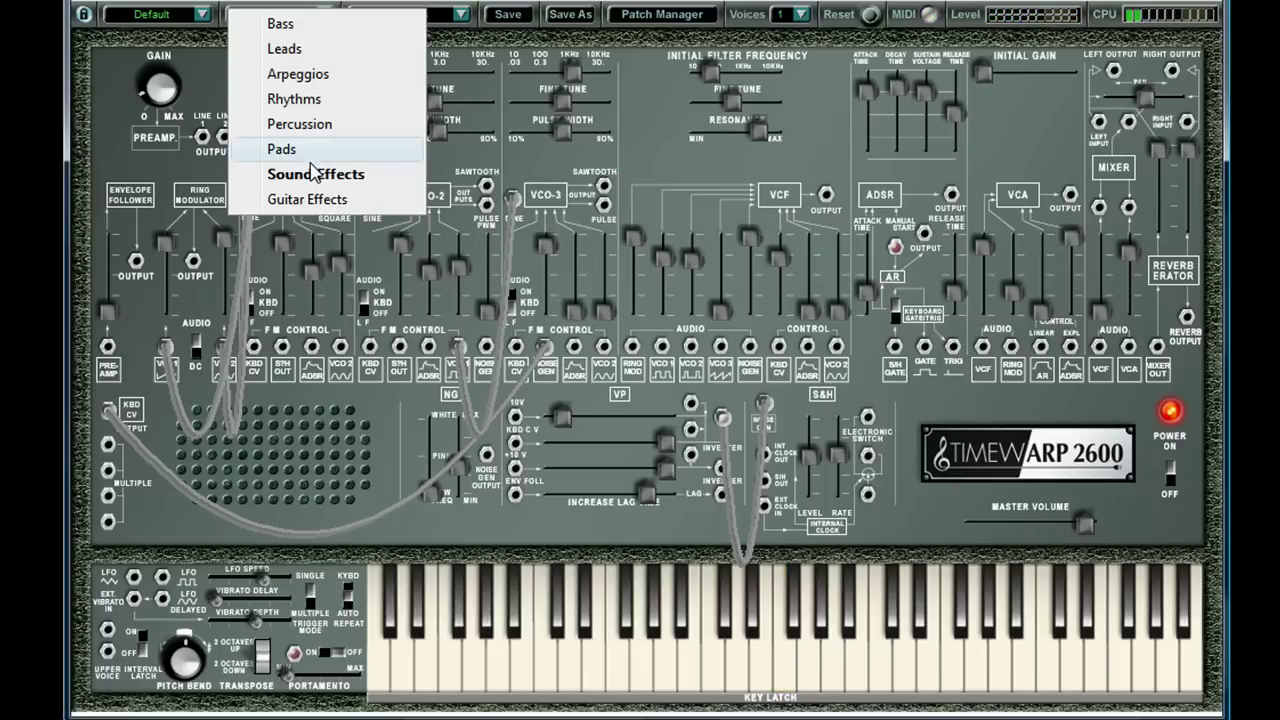
click(310, 200)
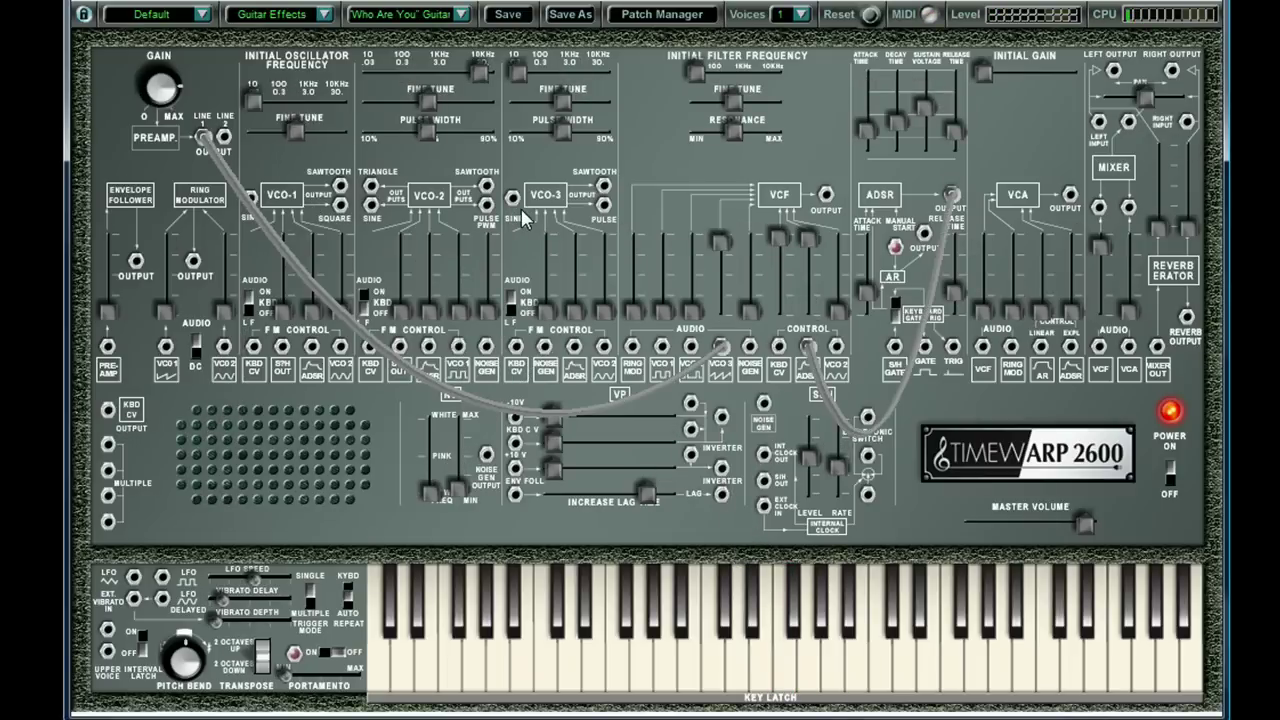
click(203, 15)
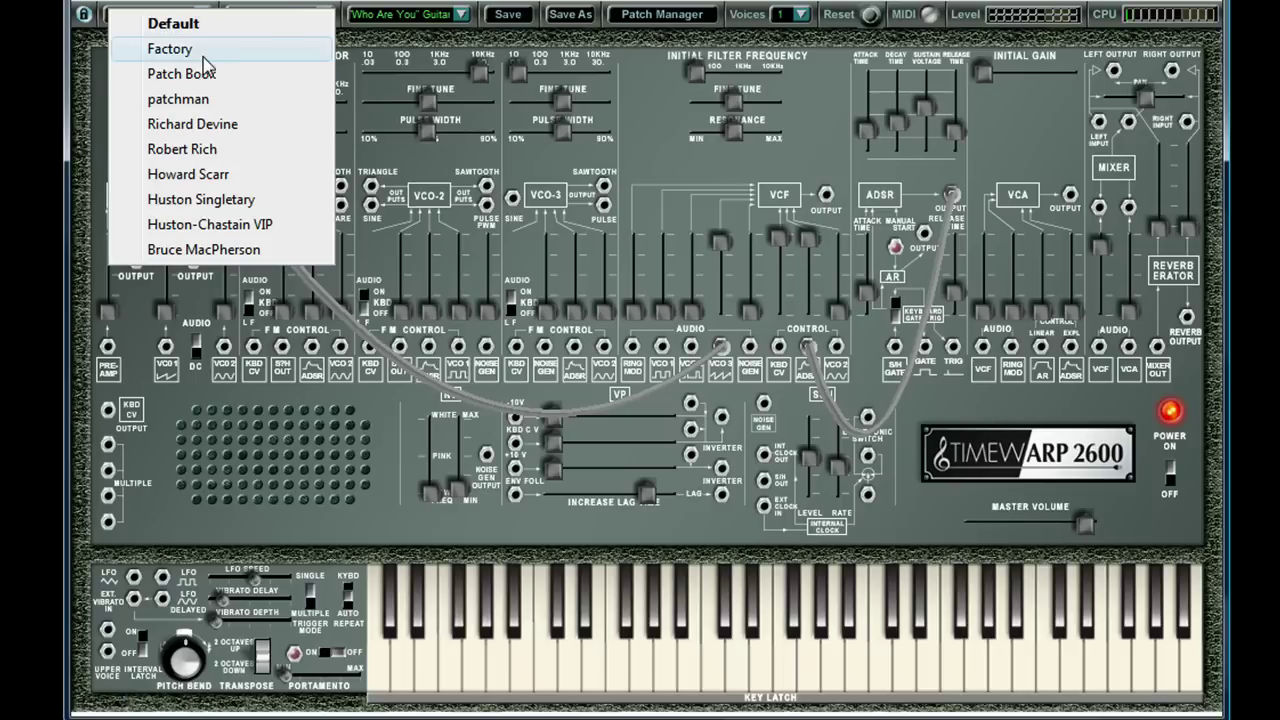
Load a different artist's preset bank, try its Basses category, then switch to Leads.
click(237, 125)
click(318, 18)
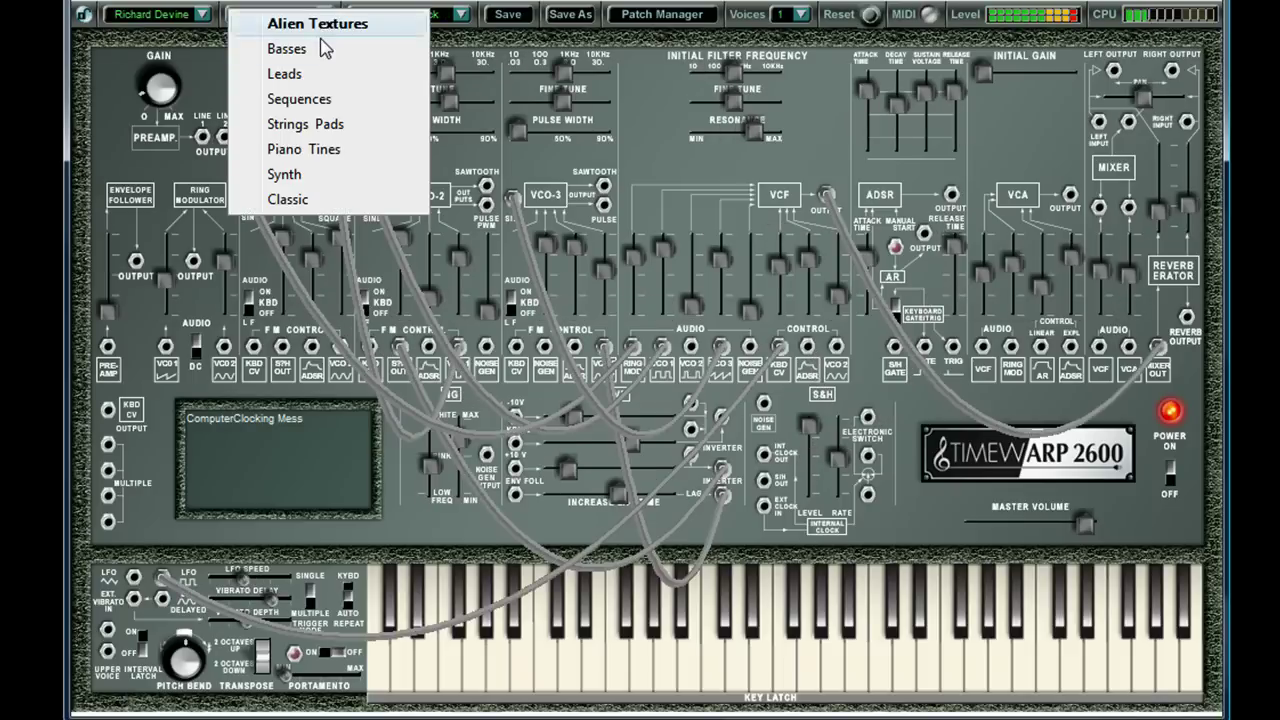
click(322, 48)
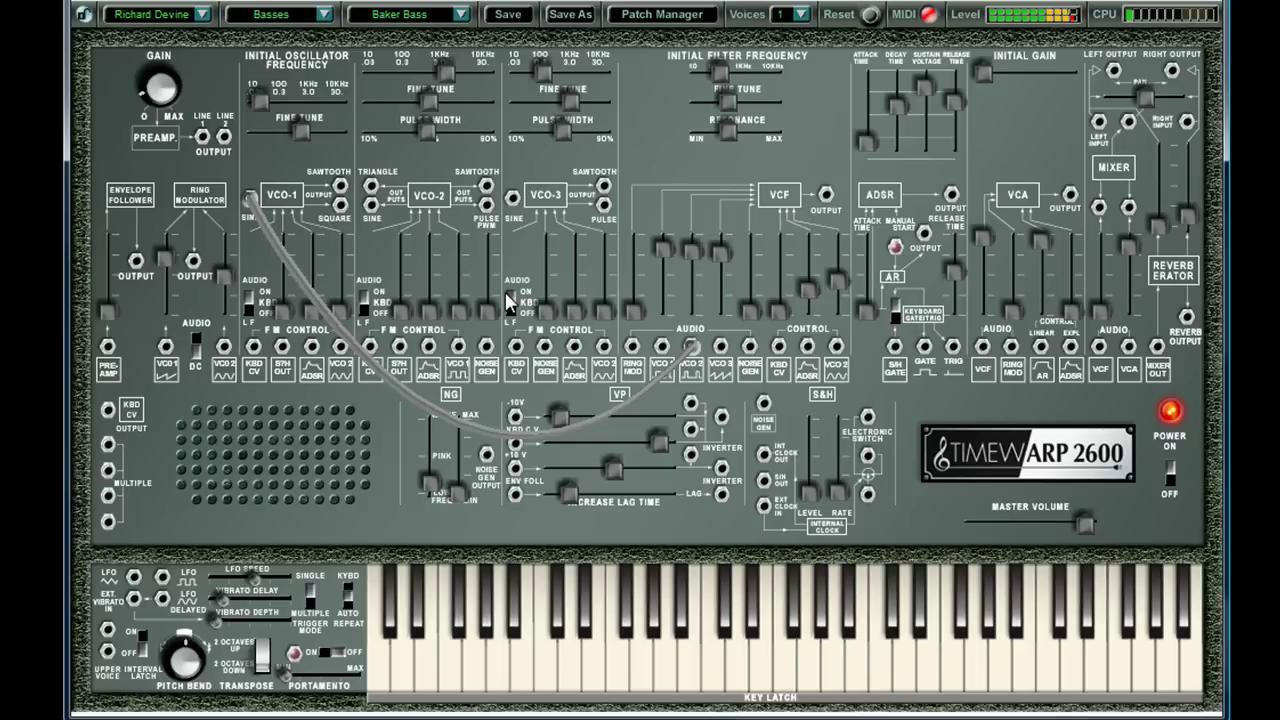
click(332, 20)
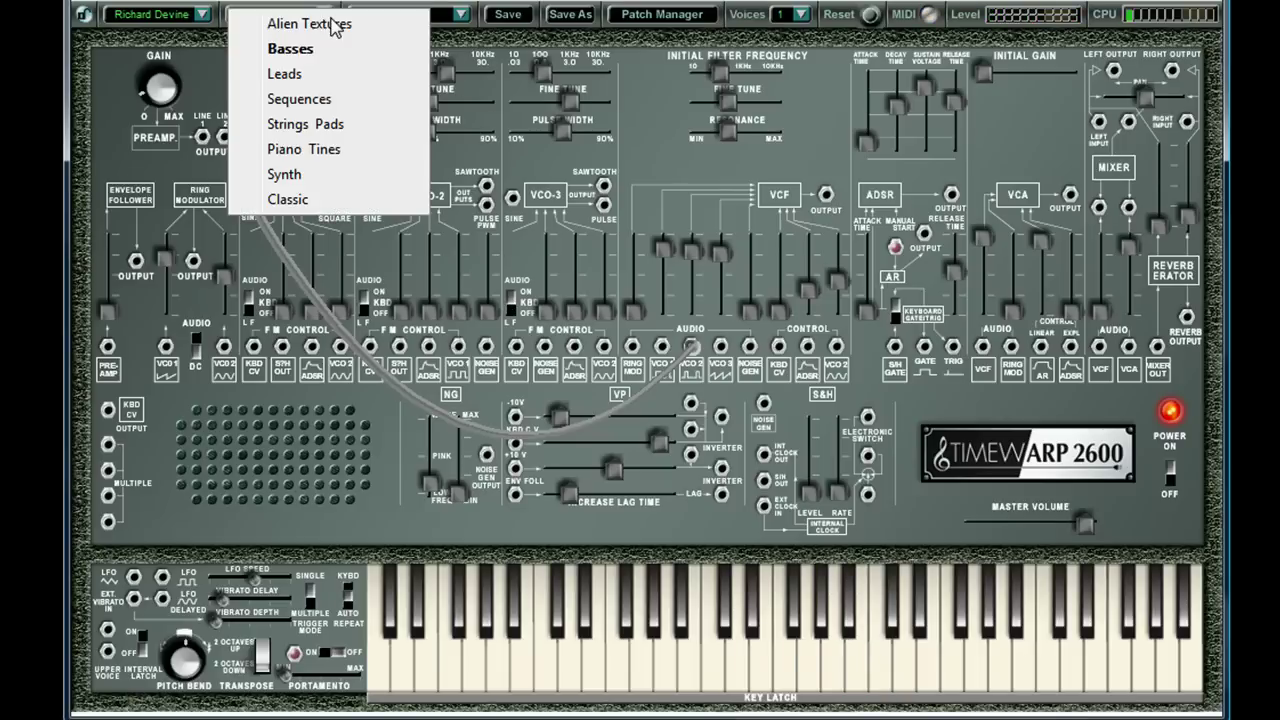
click(284, 73)
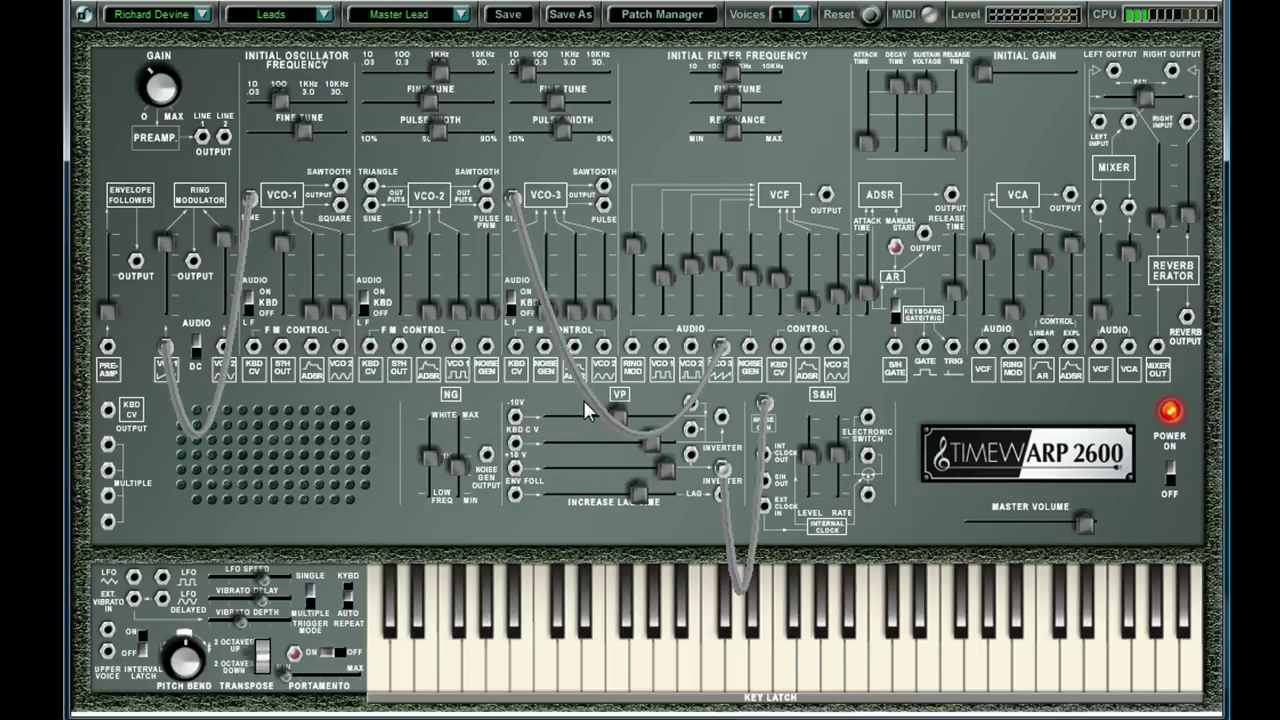